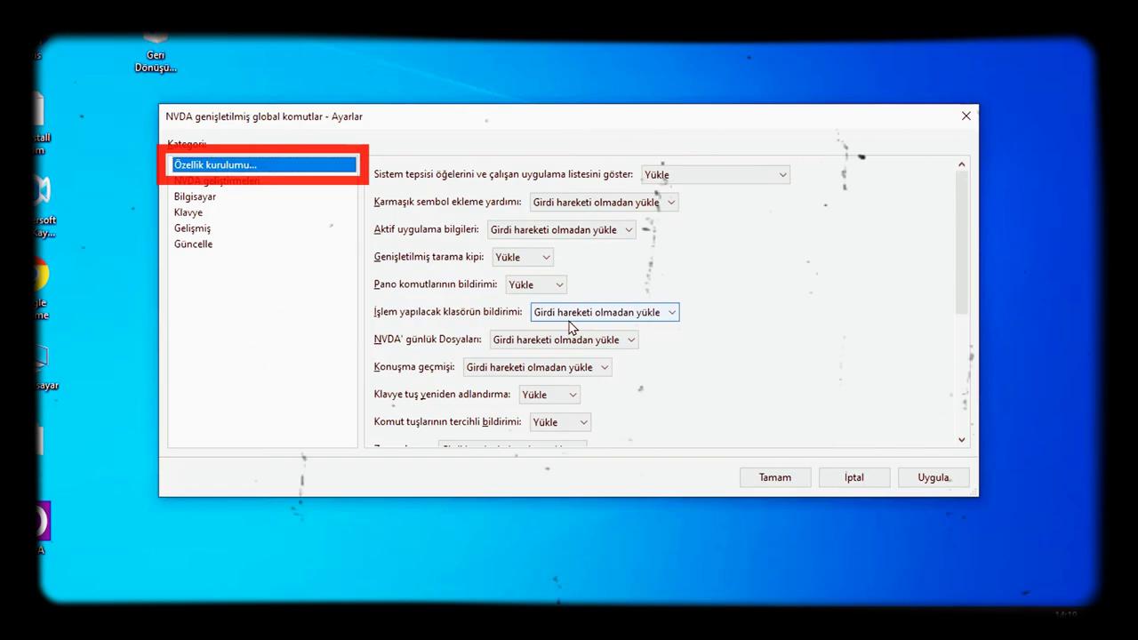
# - Set the Karmaşık sembol ekleme yardımı and Aktif uygulama bilgileri features to Yükle
pyautogui.press('Tab')
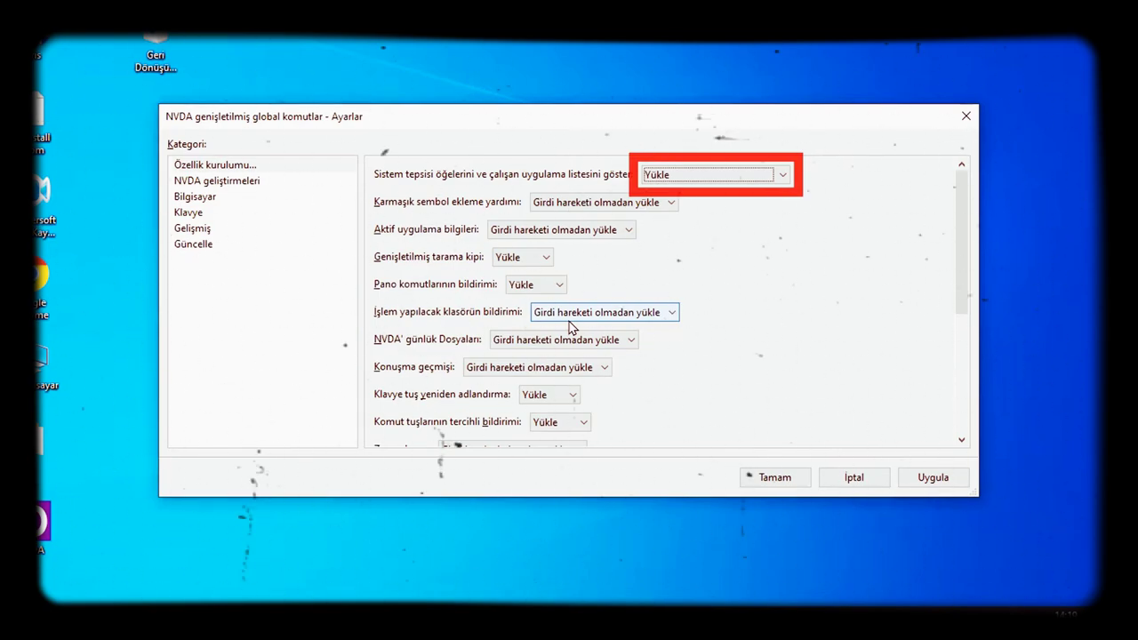
pyautogui.press('Tab')
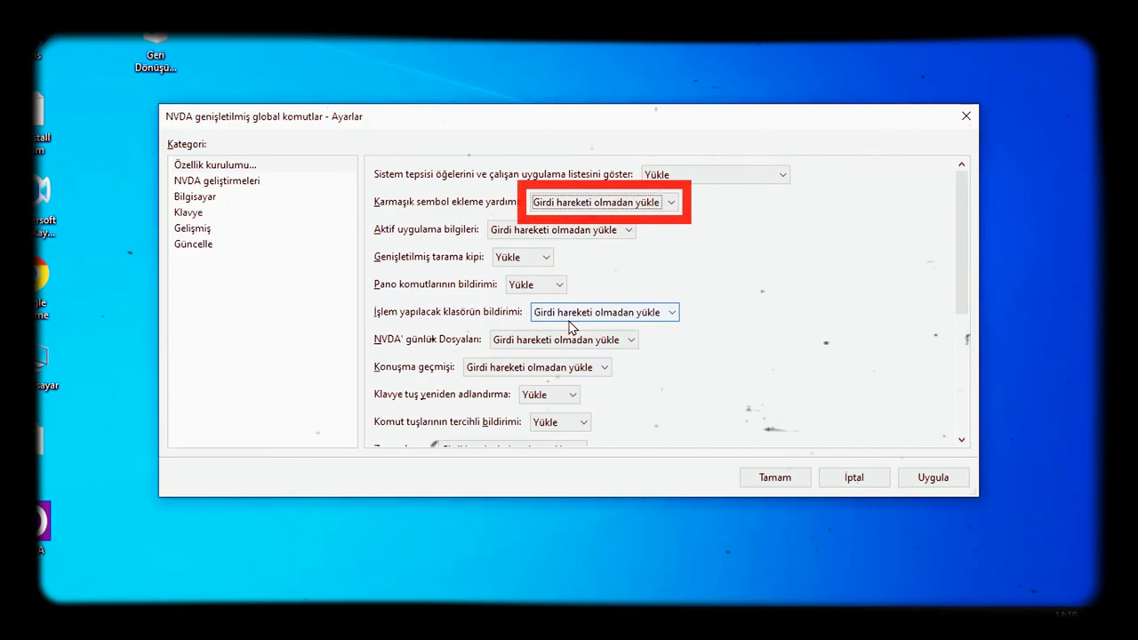
pyautogui.press('Up')
pyautogui.press('Tab')
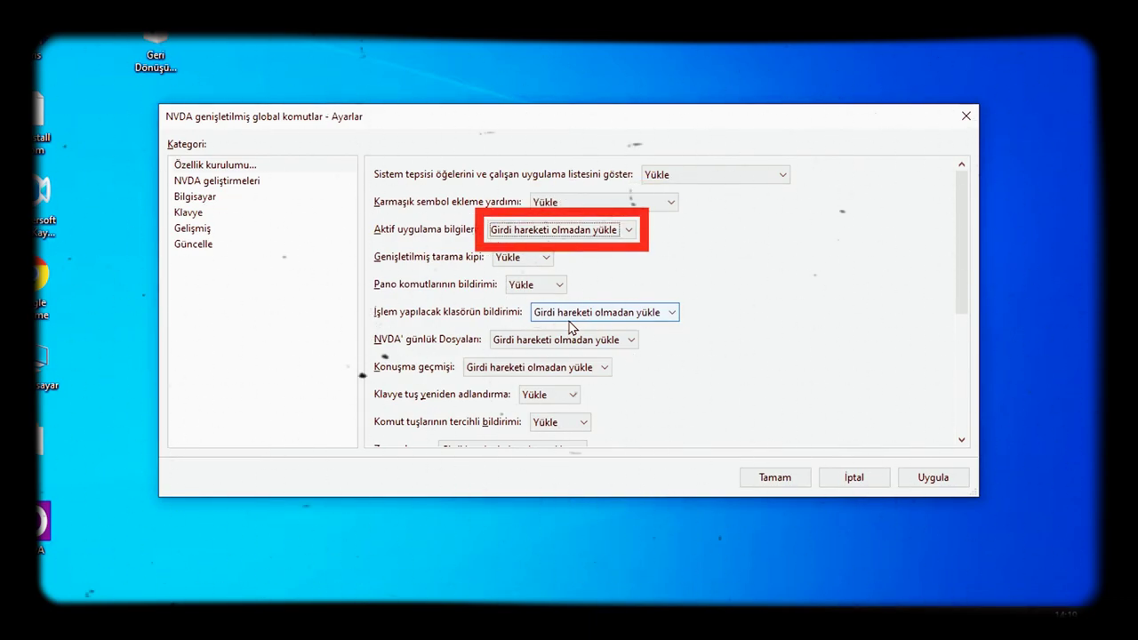
pyautogui.press('Up')
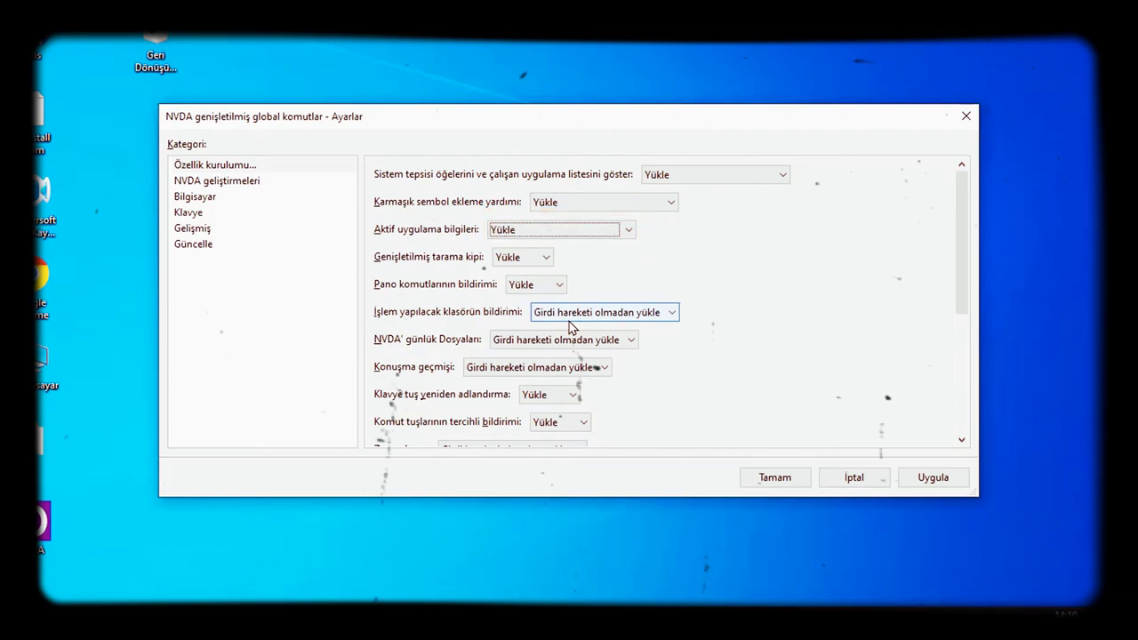
# - Set the İşlem yapılacak klasörün bildirimi and NVDA' günlük Dosyaları features to Yükle
pyautogui.press('Tab')
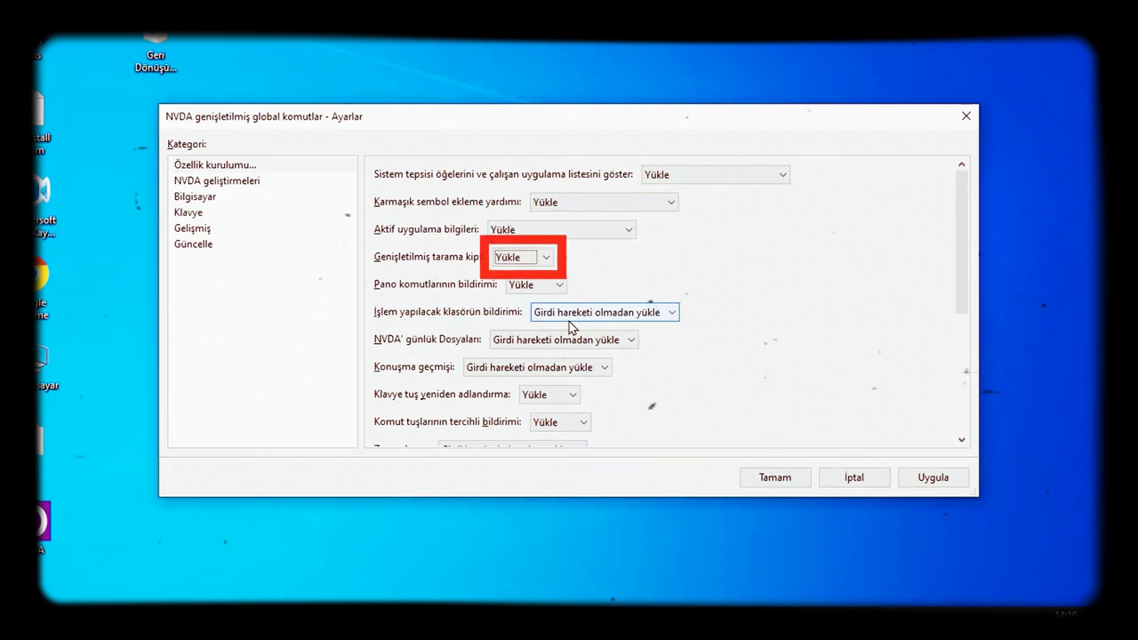
pyautogui.press('Tab')
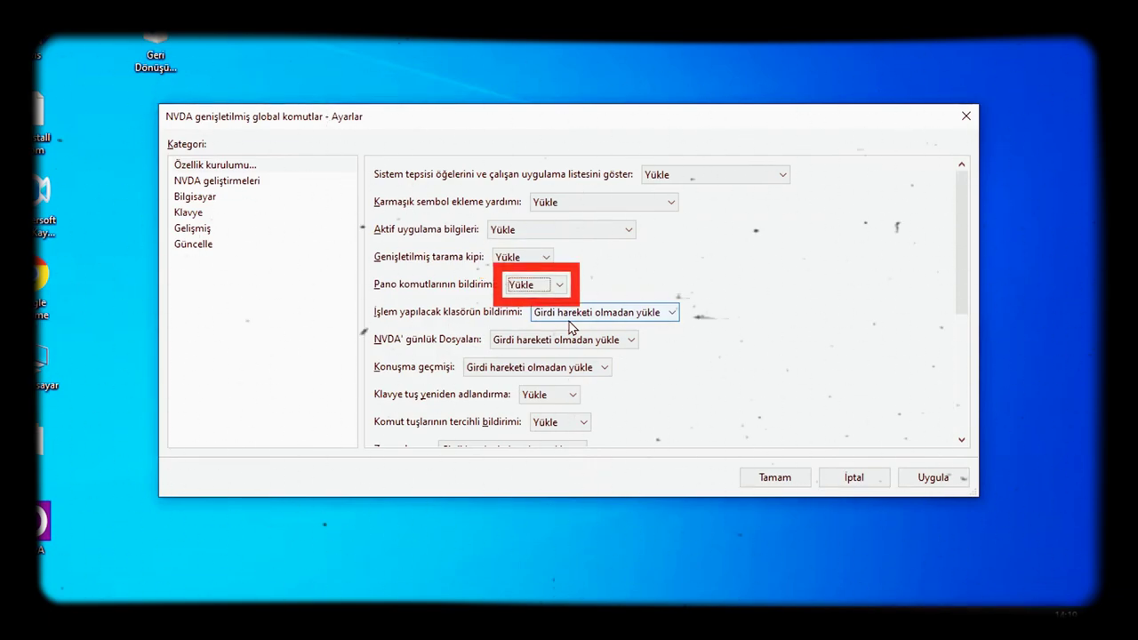
pyautogui.press('Tab')
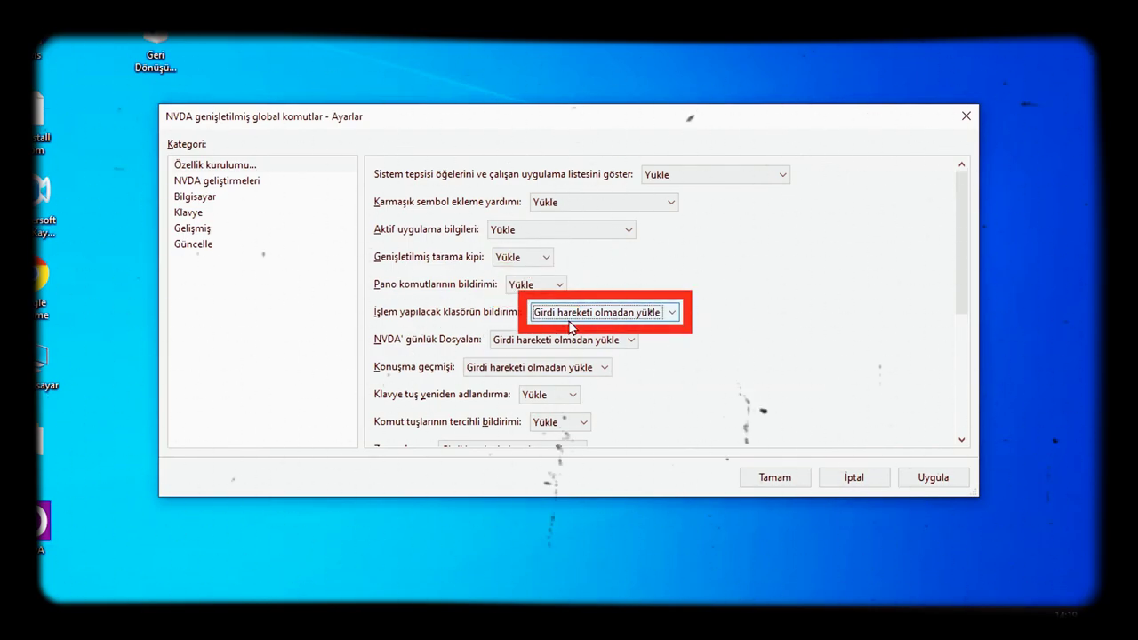
pyautogui.press('Up')
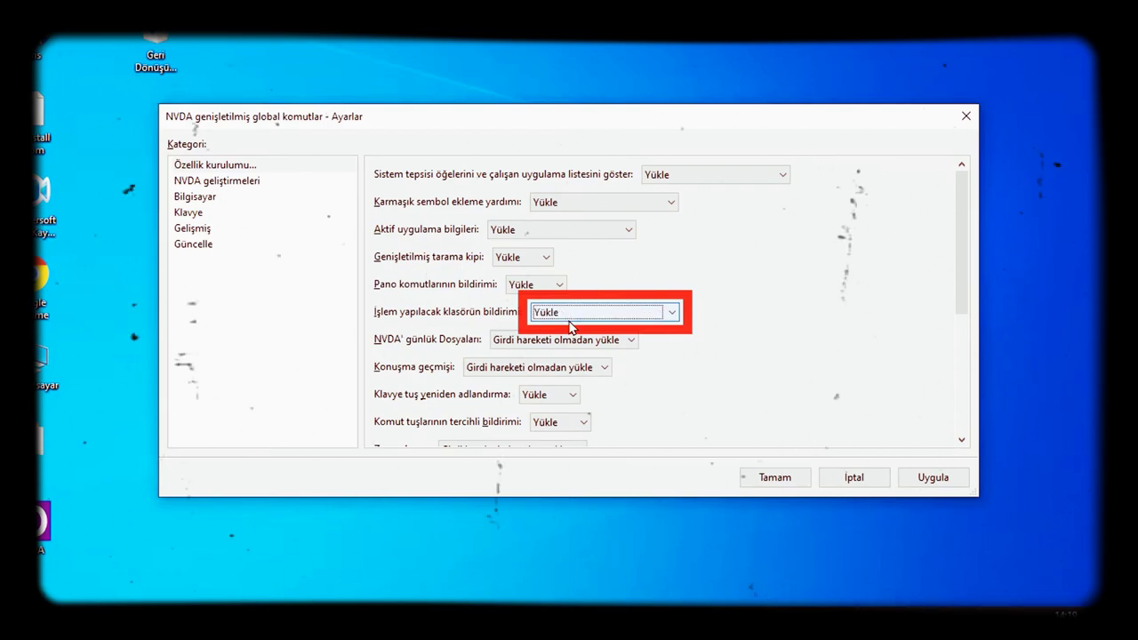
pyautogui.press('Tab')
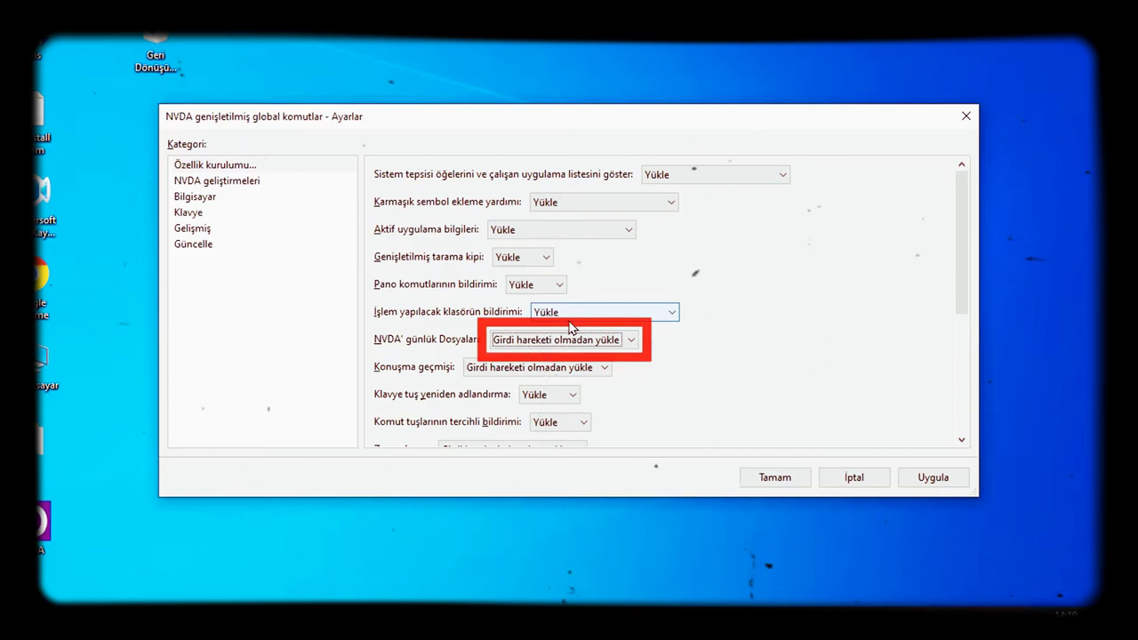
pyautogui.press('Up')
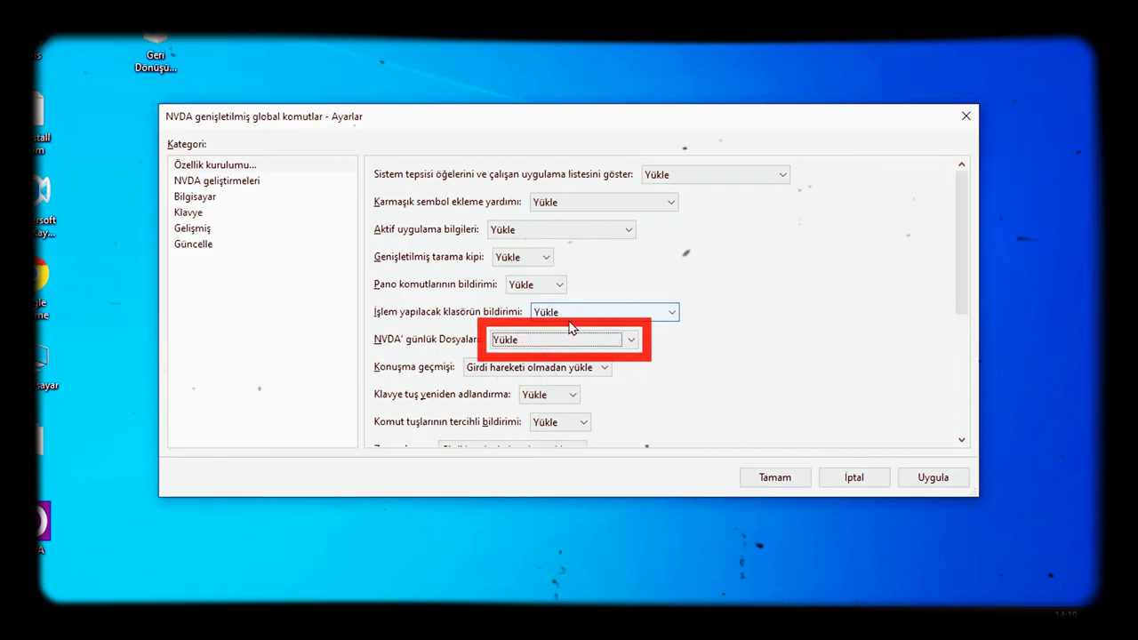
# - Set the Konuşma geçmişi and Zamanlayıcı features to Yükle
pyautogui.press('Tab')
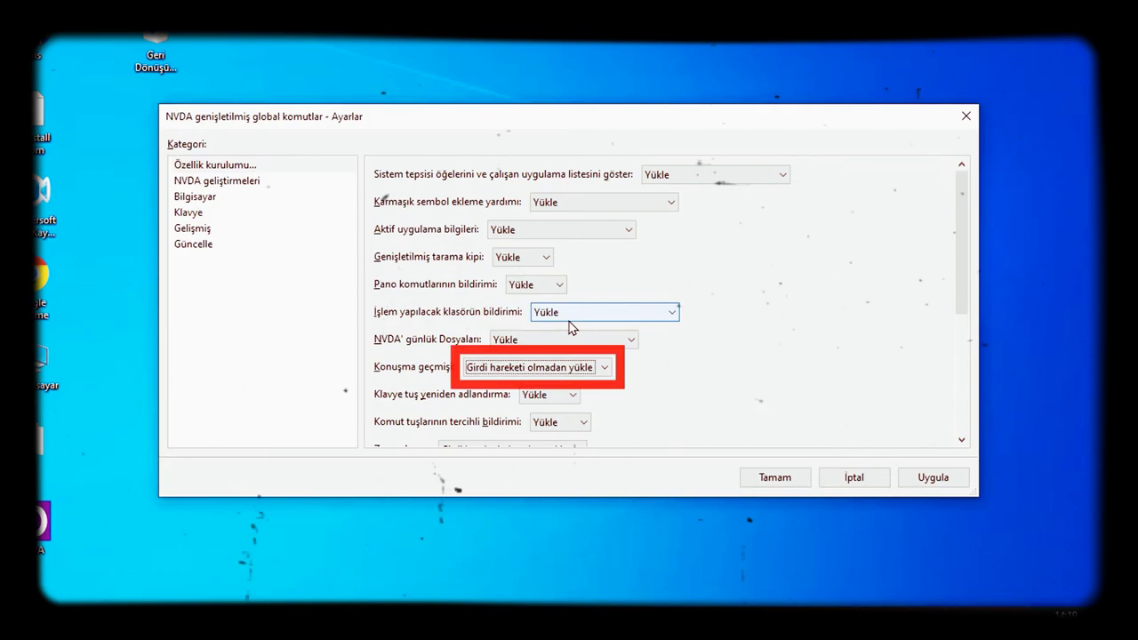
pyautogui.press('Up')
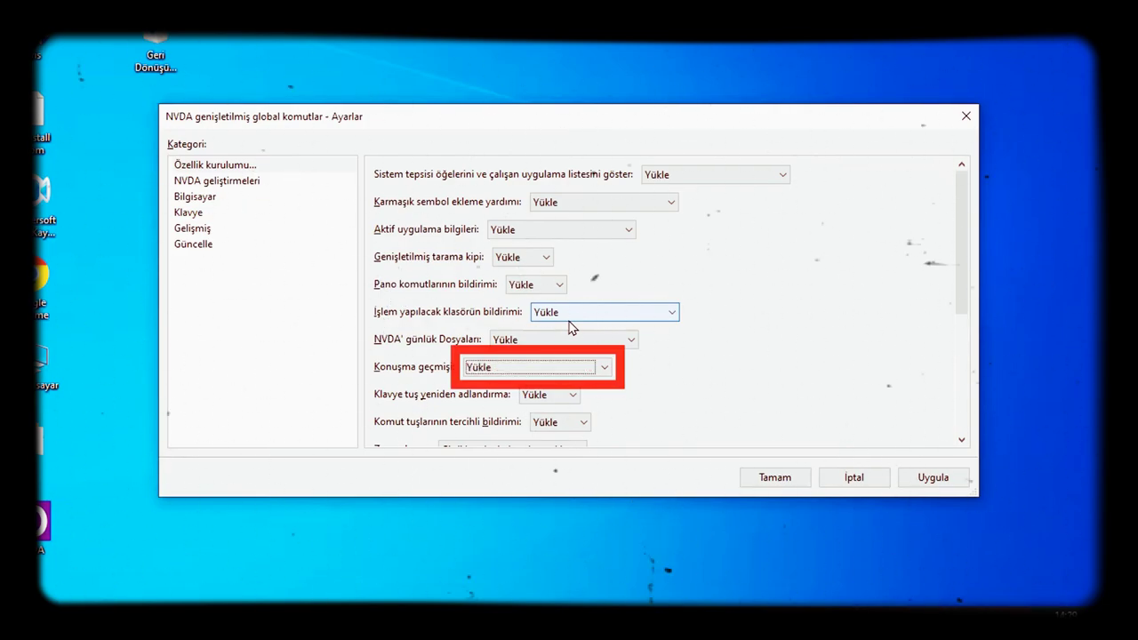
pyautogui.press('Tab')
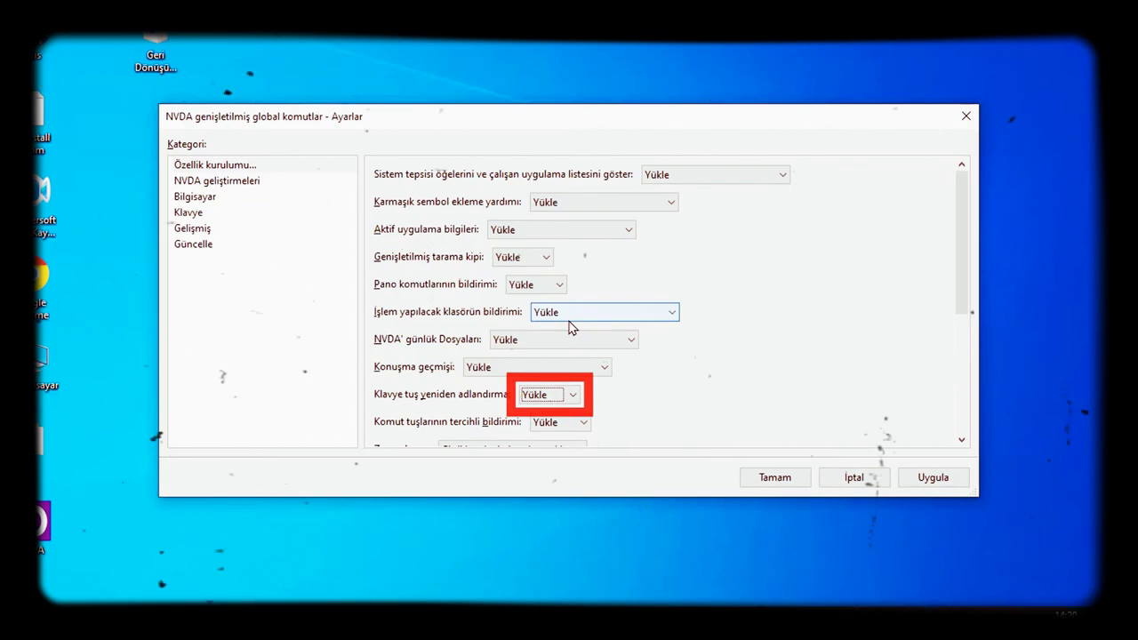
pyautogui.press('Tab')
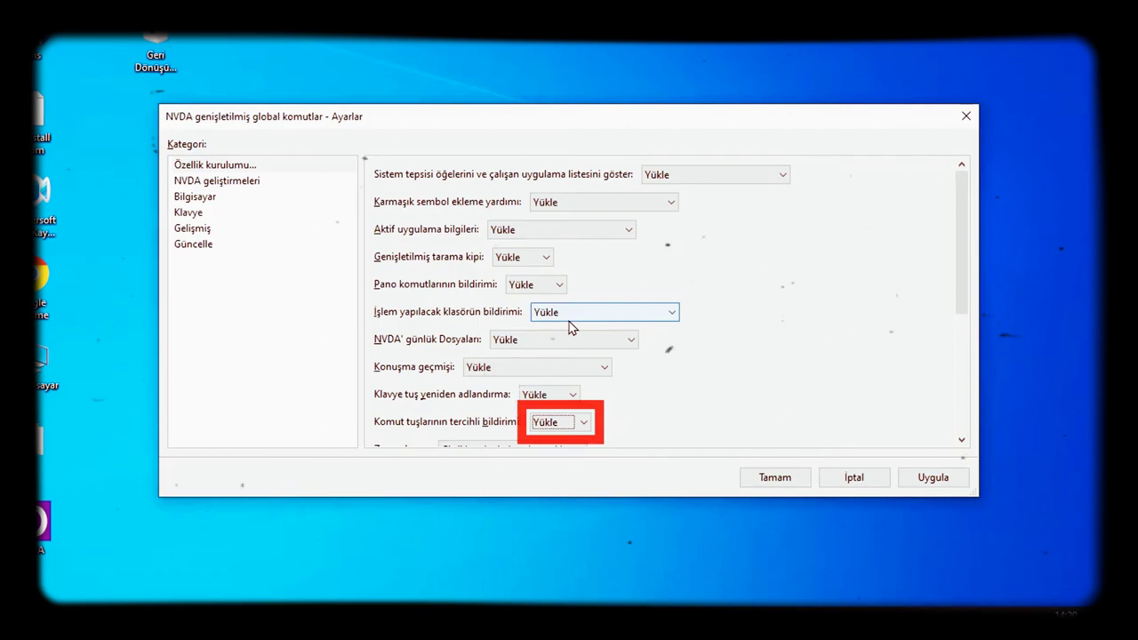
pyautogui.press('Tab')
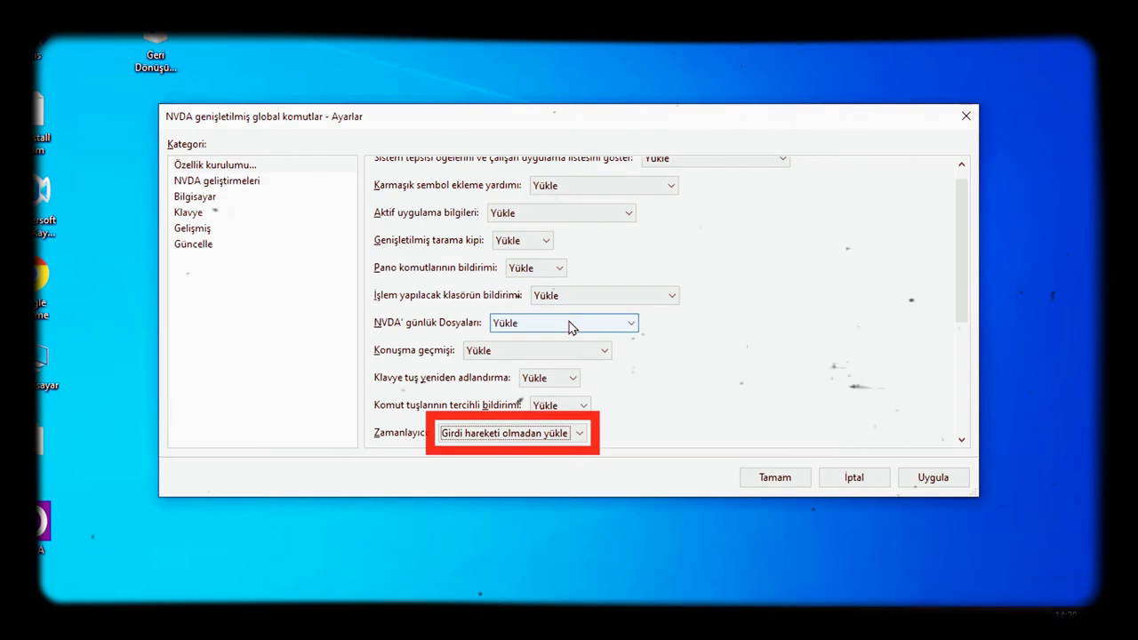
pyautogui.press('Up')
# - Set the NVDA'nın yeniden başlatılması and Ses profili değiştirme features to Yükle
pyautogui.press('Tab')
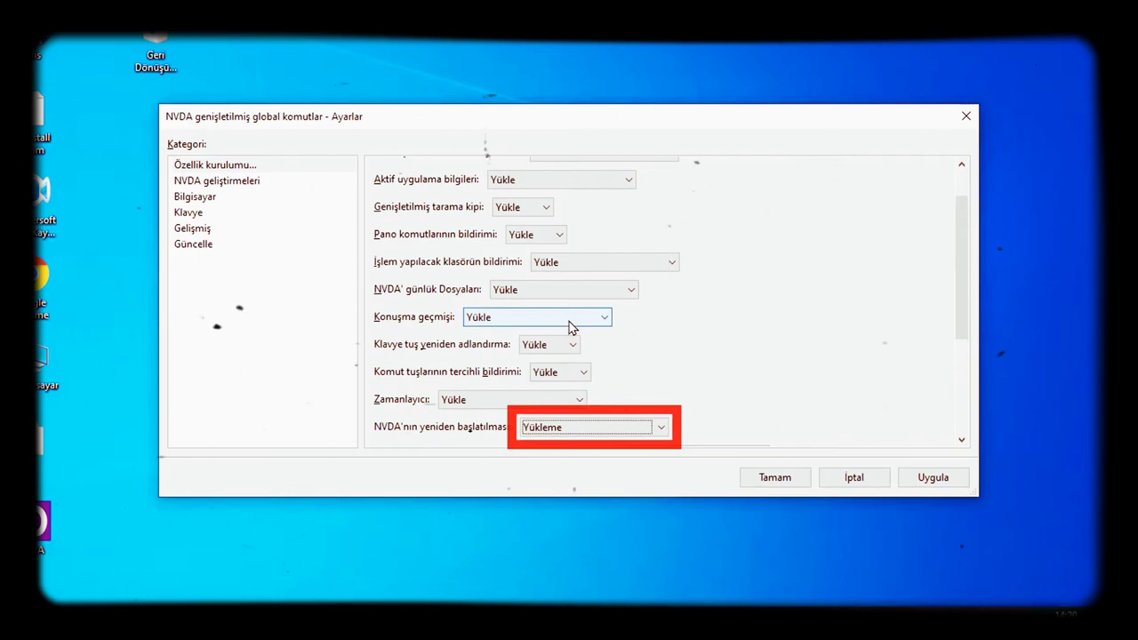
pyautogui.press('Up')
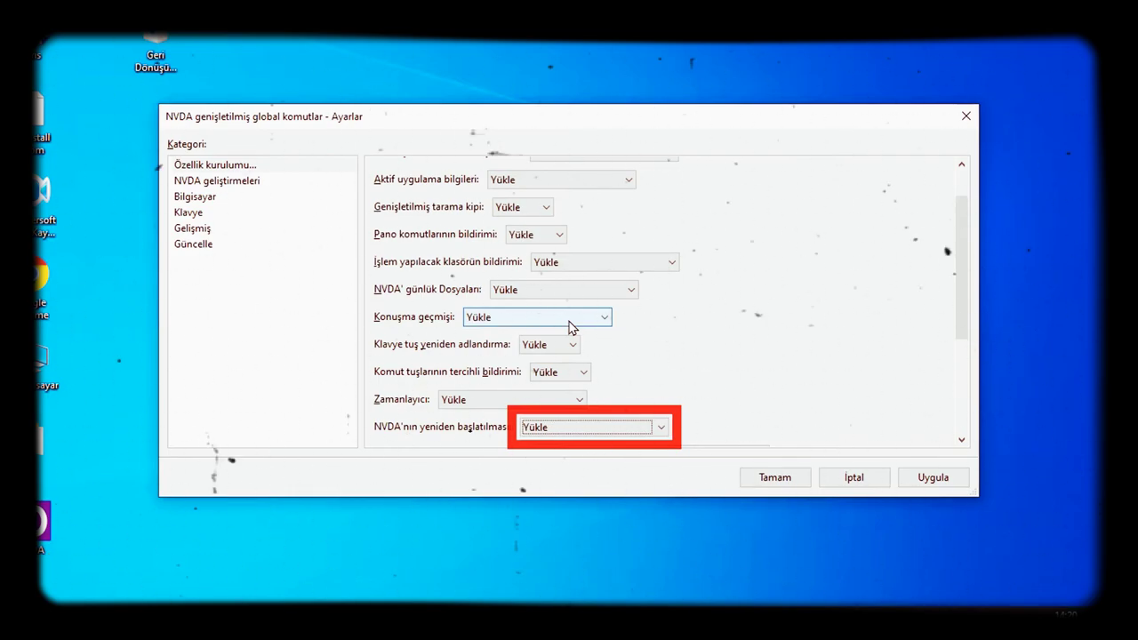
pyautogui.press('Tab')
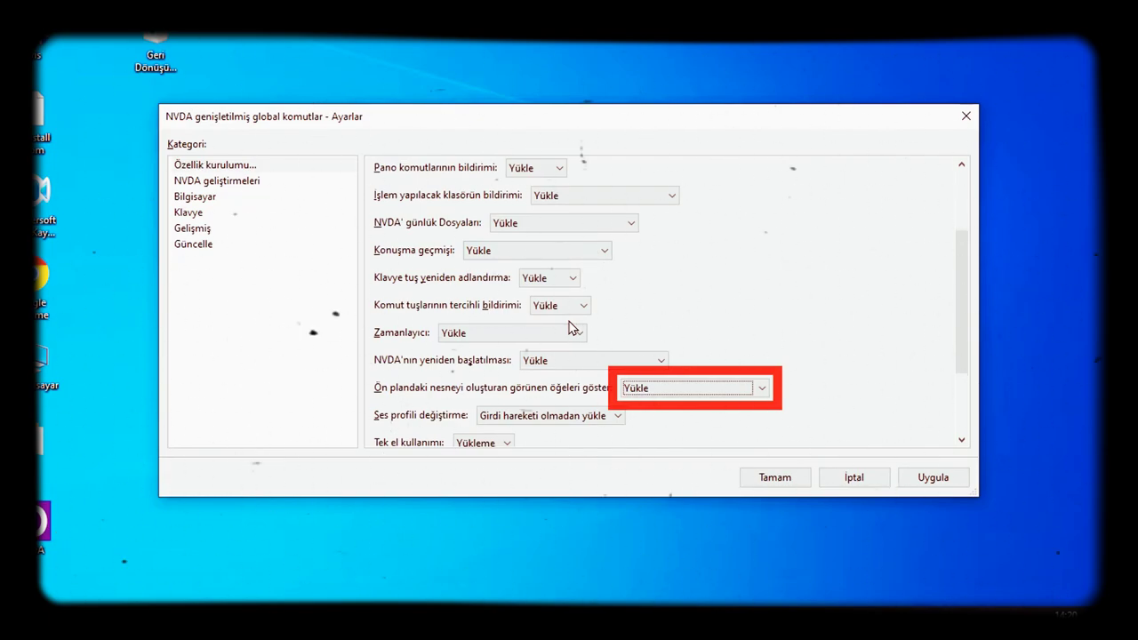
pyautogui.press('Tab')
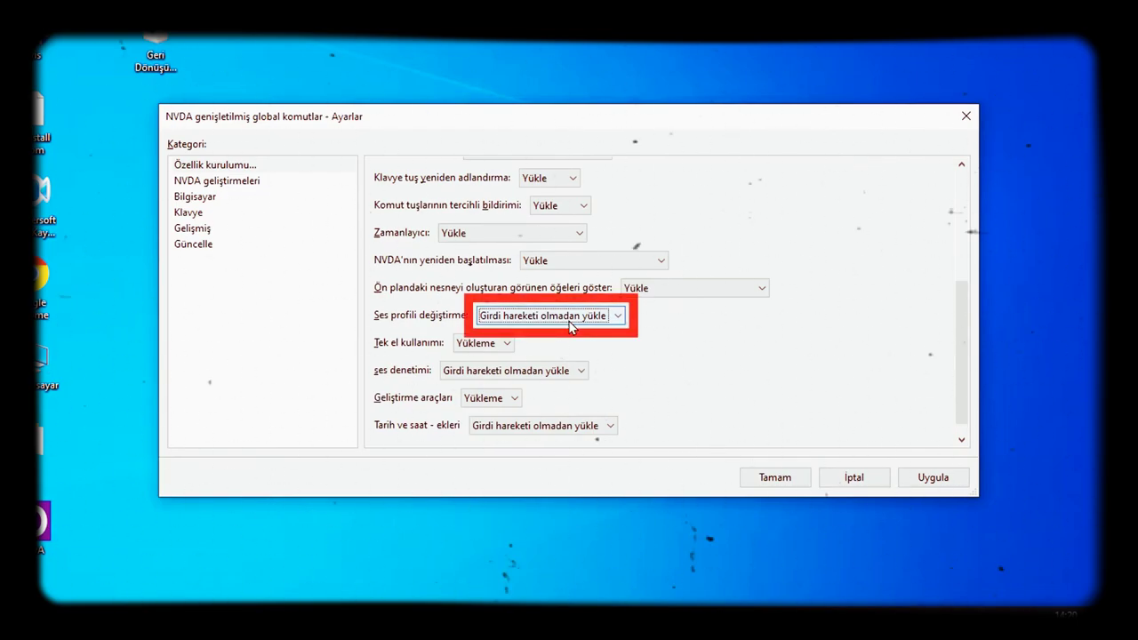
pyautogui.press('Up')
# - Set the Tek el kullanımı and Tarih ve saat - ekleri features to Yükle
pyautogui.press('Tab')
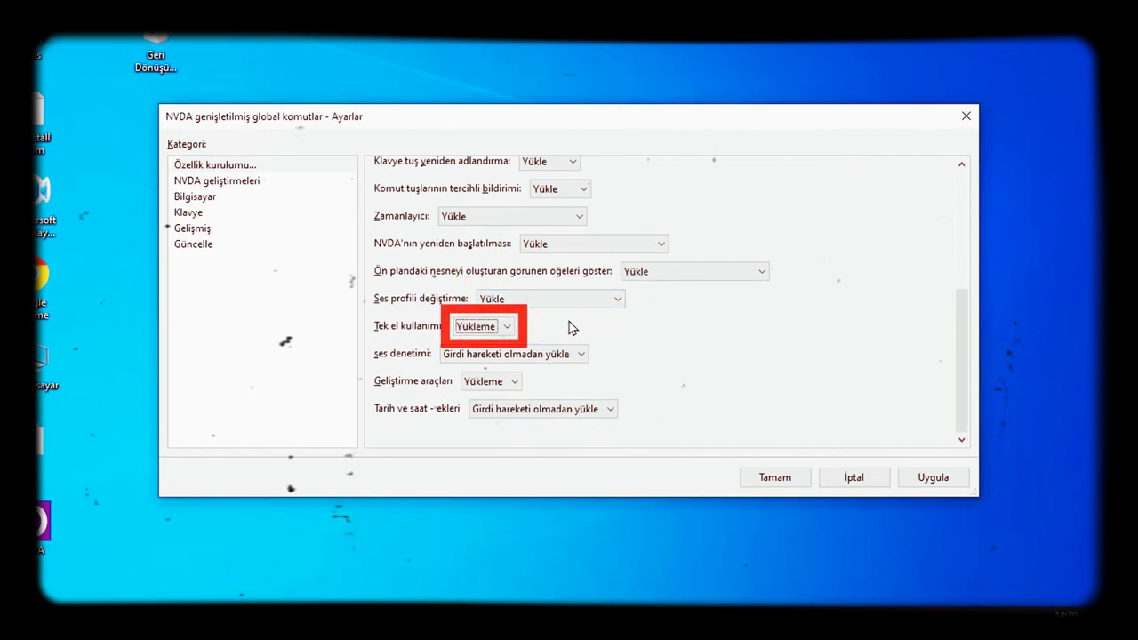
pyautogui.press('Up')
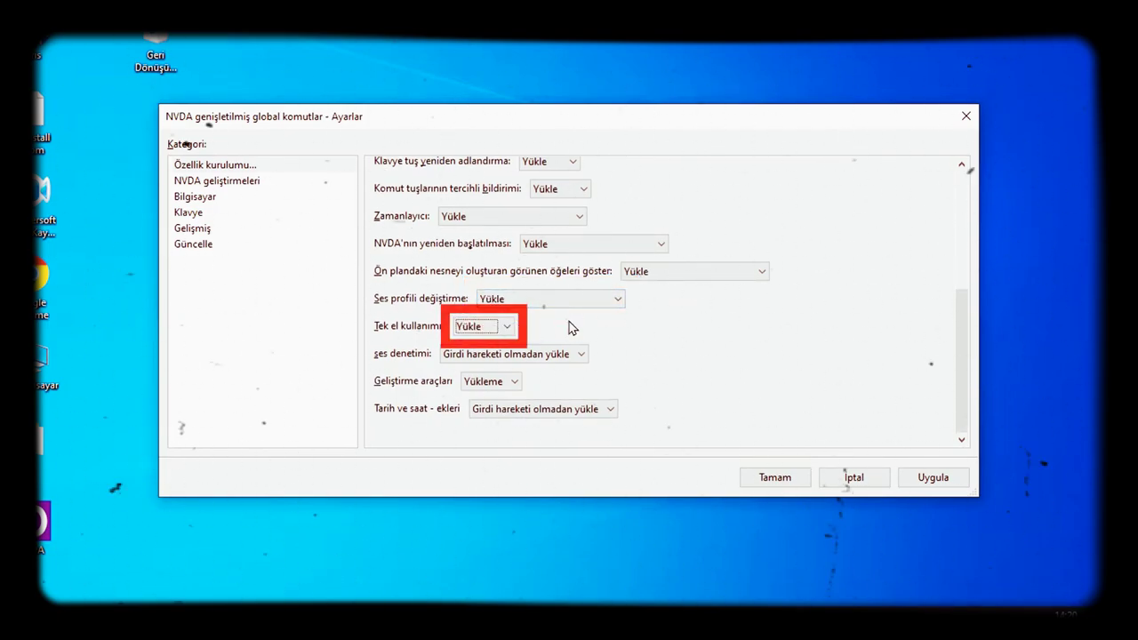
pyautogui.press('Tab')
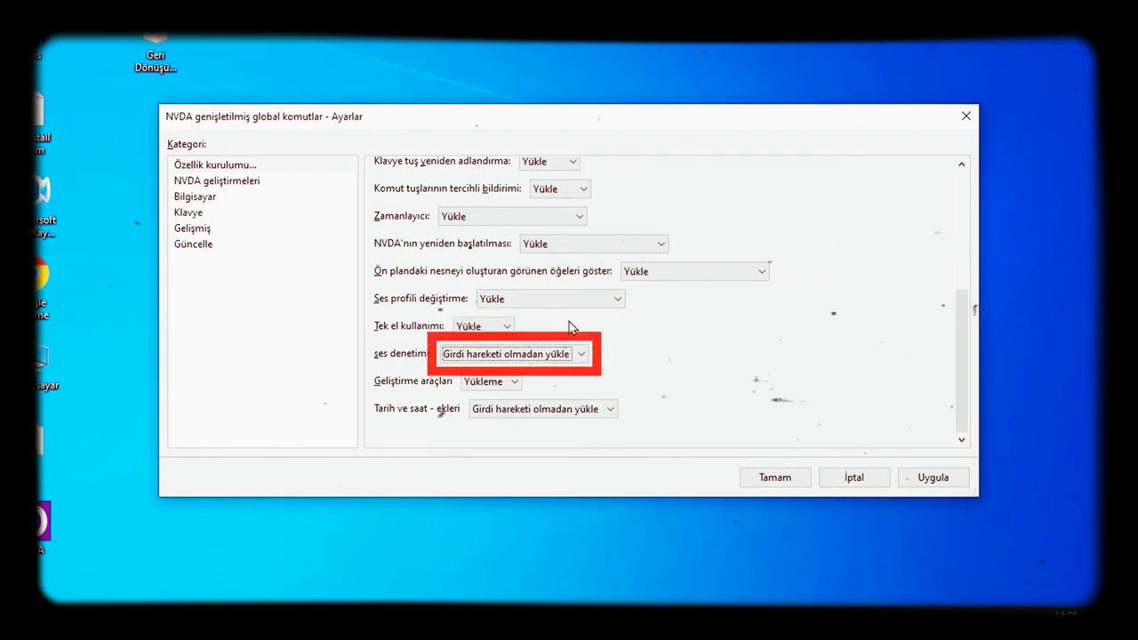
pyautogui.press('Tab')
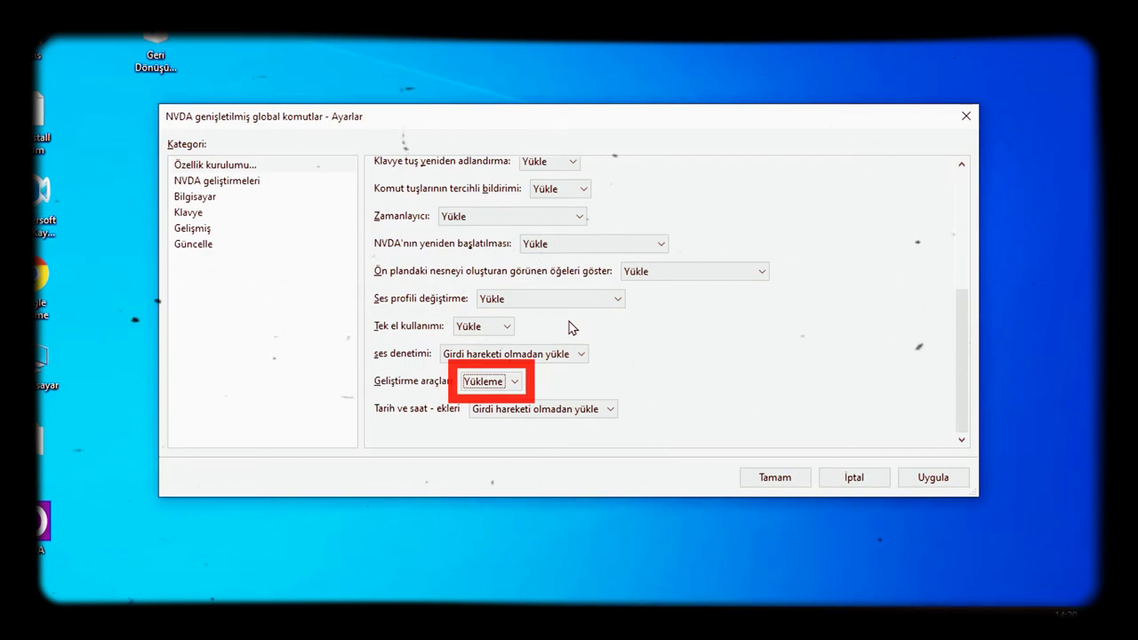
pyautogui.press('Tab')
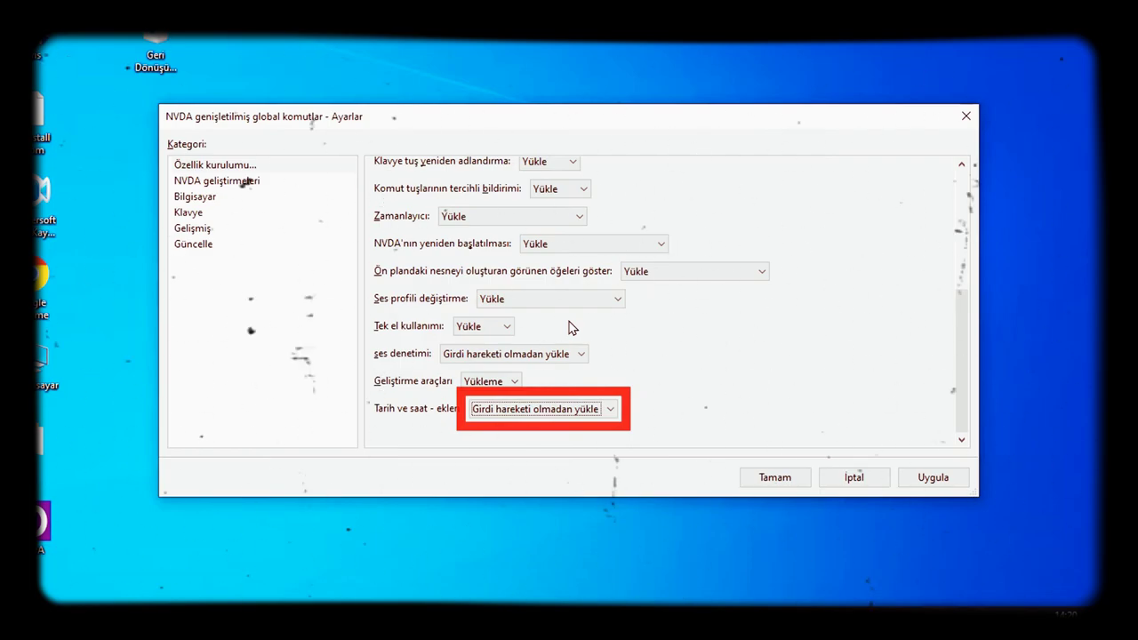
pyautogui.press('Up')
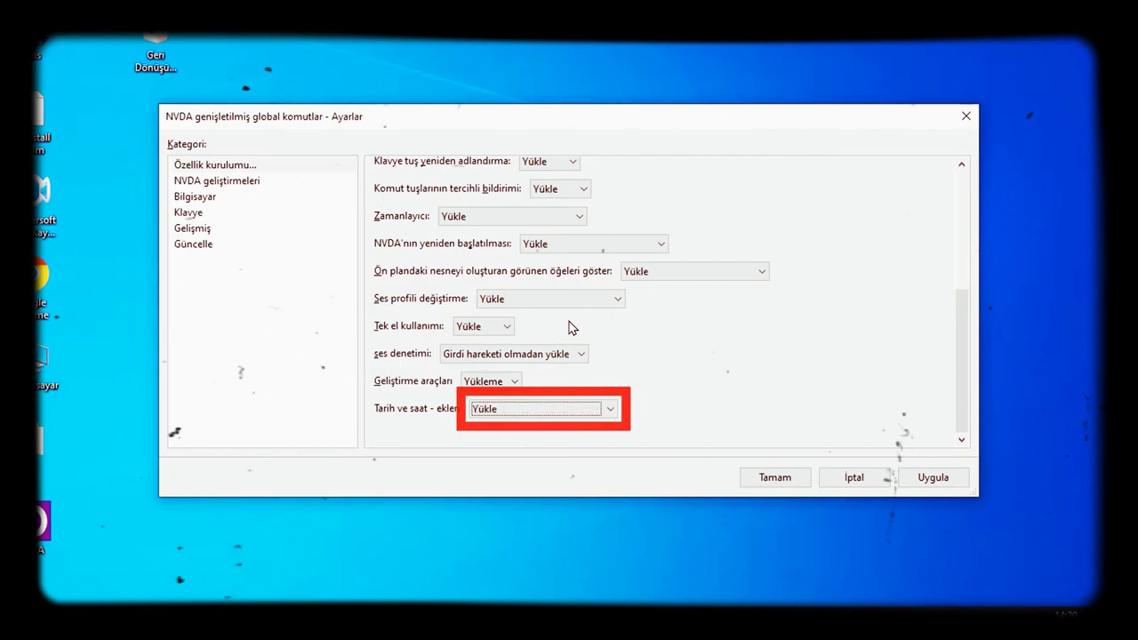
# - Go back through the feature list and set the ses denetimi feature to Yükle
pyautogui.press('Tab')
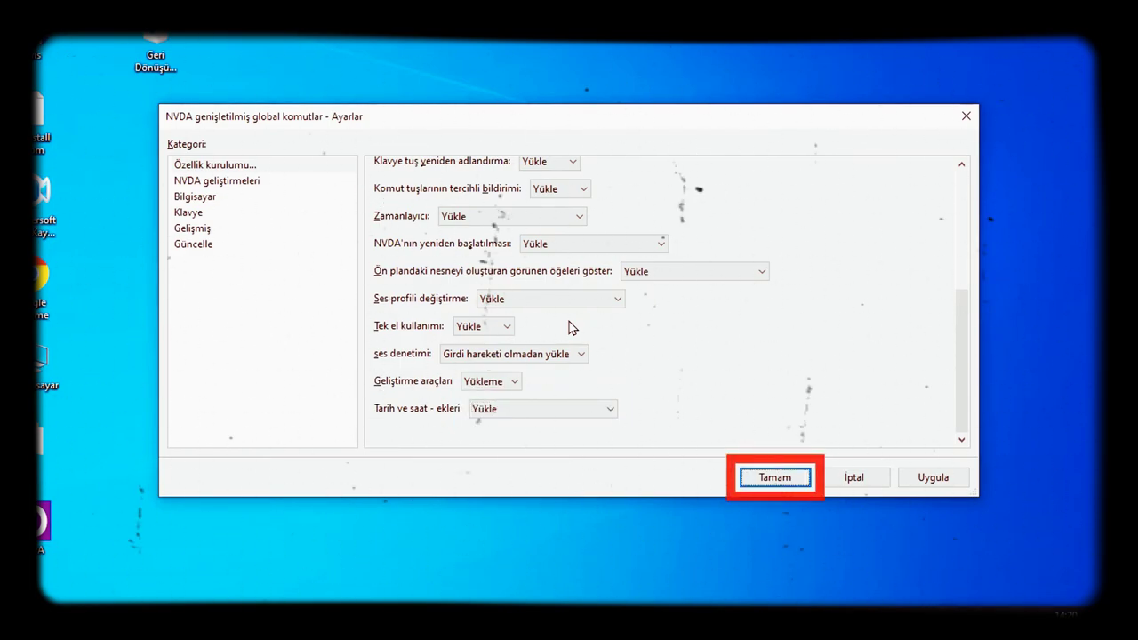
pyautogui.press('Tab')
pyautogui.press('Tab')
pyautogui.press('Tab')
pyautogui.press('Tab')
pyautogui.press('Tab')
pyautogui.press('Tab')
pyautogui.press('Tab')
pyautogui.press('Tab')
pyautogui.press('Tab')
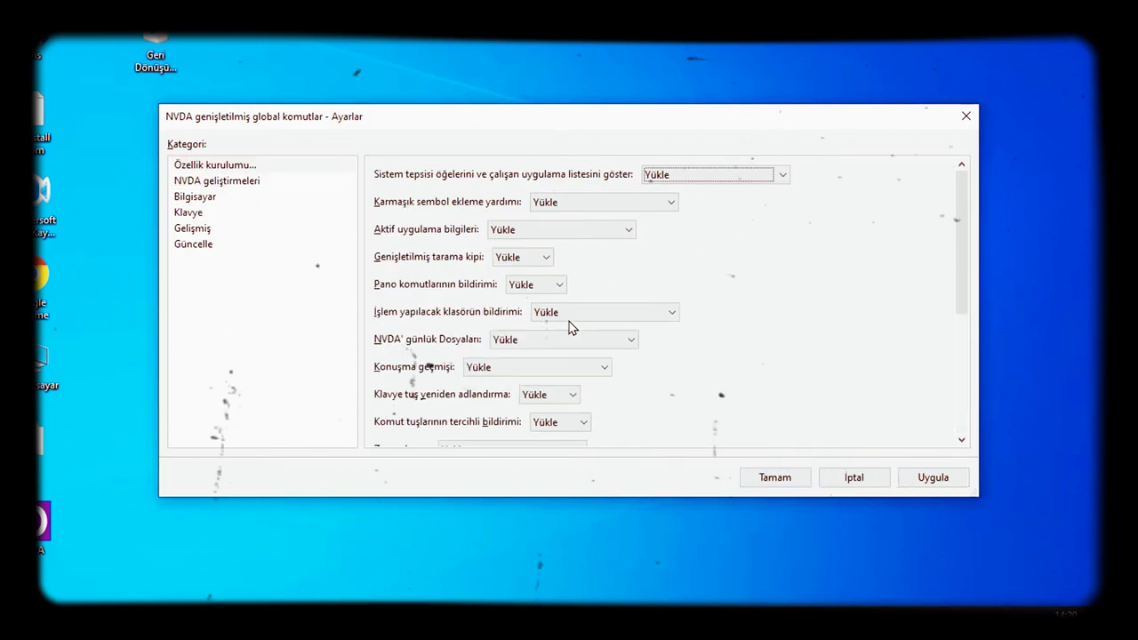
pyautogui.press('Tab')
pyautogui.press('Tab')
pyautogui.press('Tab')
pyautogui.press('Tab')
pyautogui.press('Tab')
pyautogui.press('Tab')
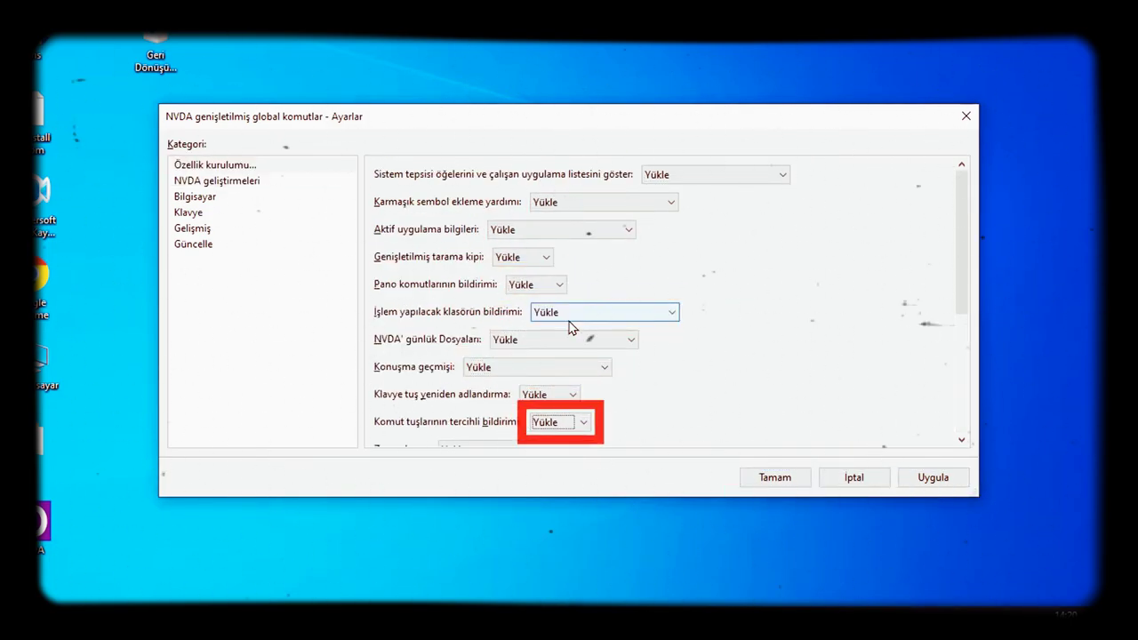
pyautogui.press('Tab')
pyautogui.press('Tab')
pyautogui.press('Tab')
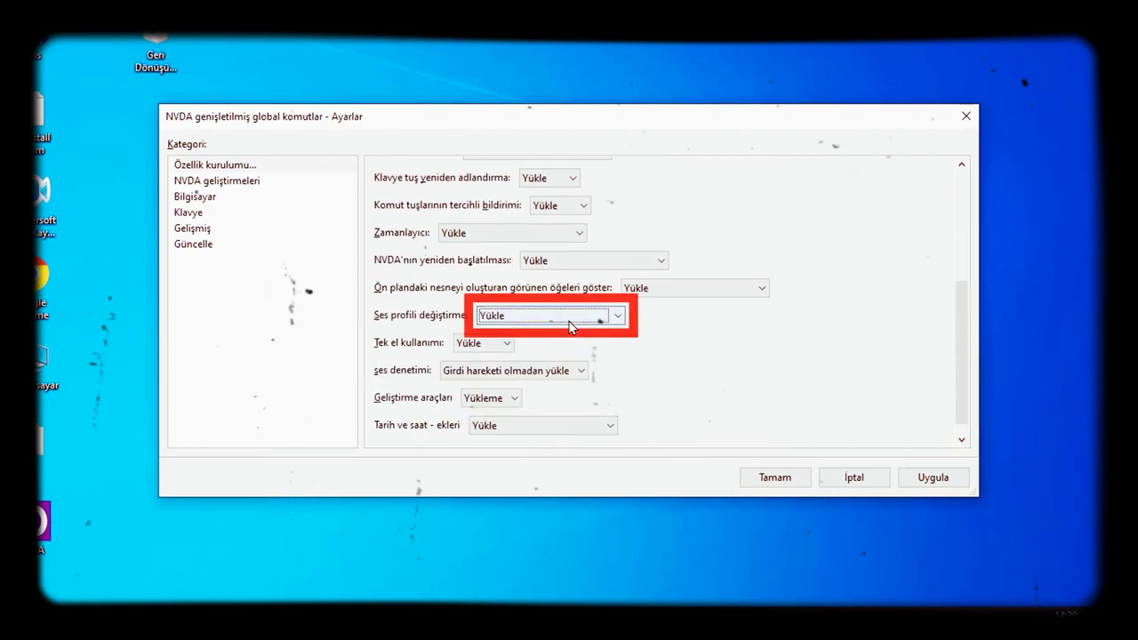
pyautogui.press('Tab')
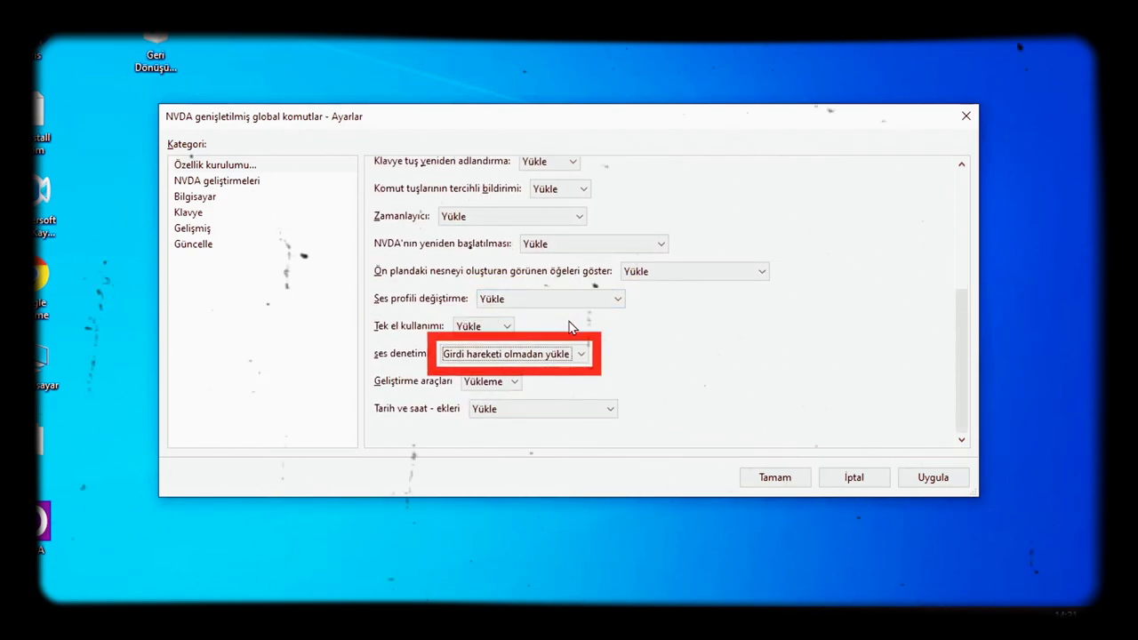
pyautogui.press('Up')
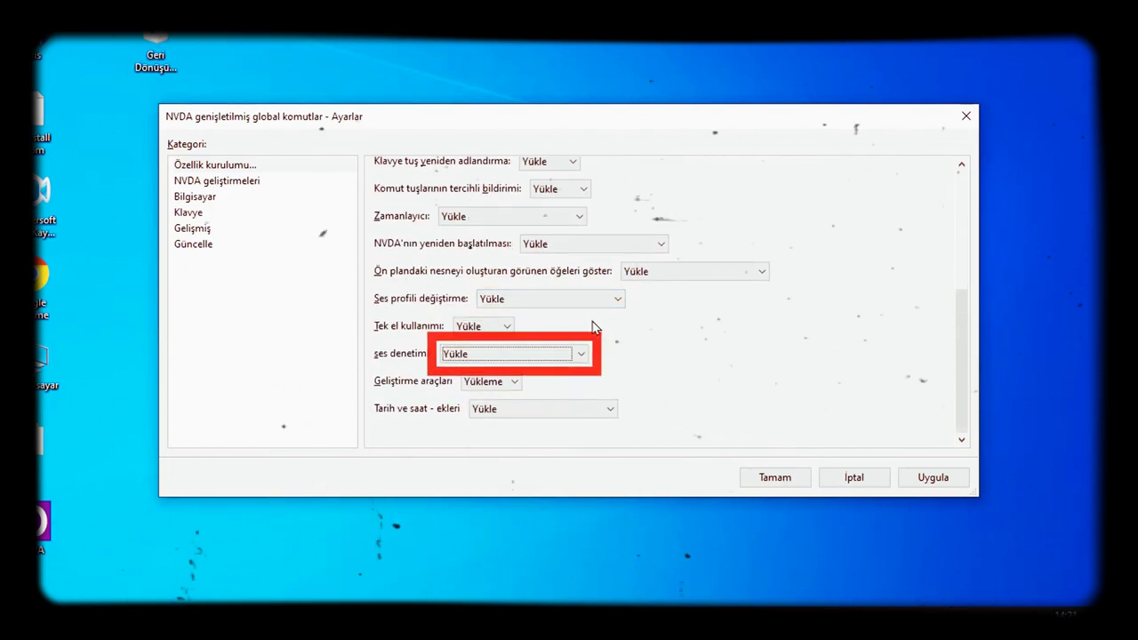
# - Switch from the Özellik kurulumu category to the NVDA geliştirmeleri settings category
pyautogui.press('Tab')
pyautogui.press('Tab')
pyautogui.press('Tab')
pyautogui.press('Tab')
pyautogui.press('Tab')
pyautogui.press('Tab')
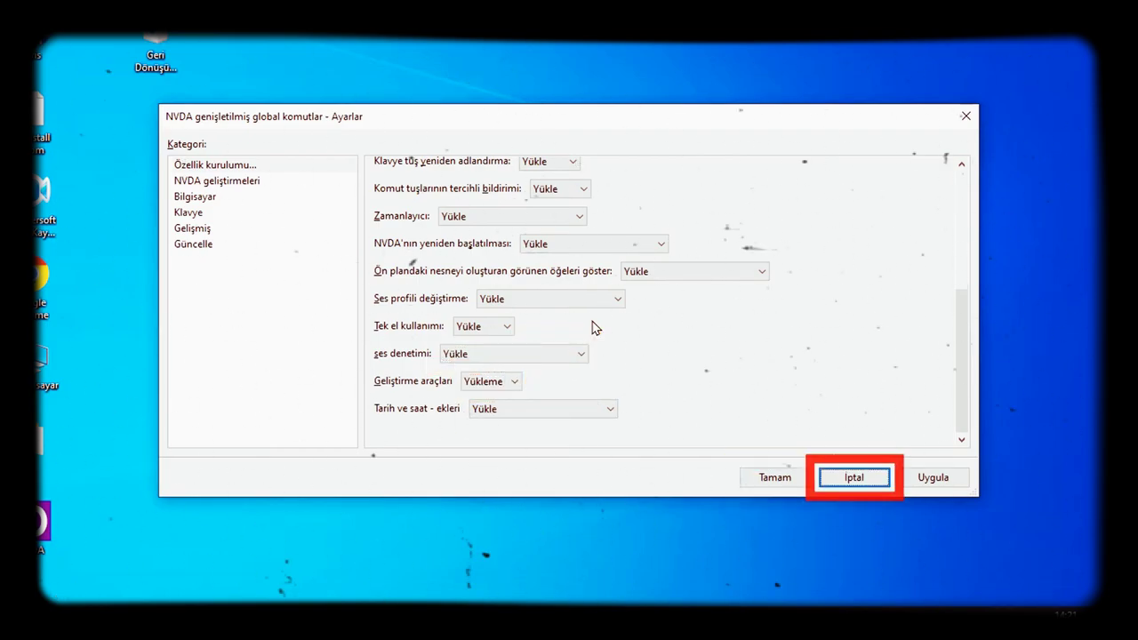
pyautogui.press('Down')
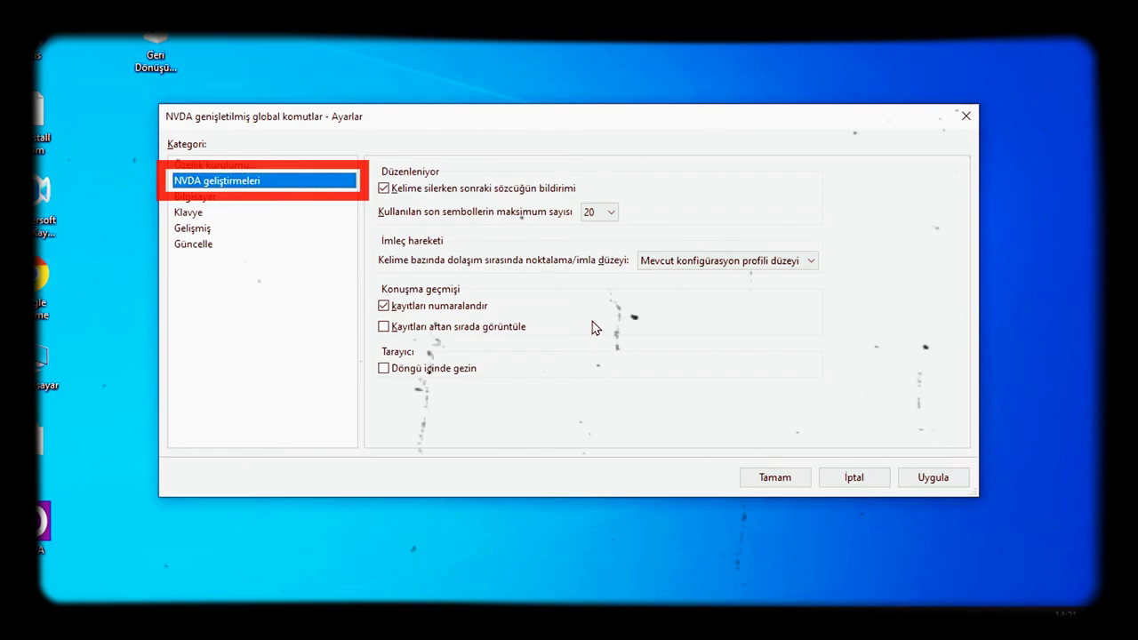
# - Set the maximum number of recently used symbols to 100 and the punctuation level for word navigation to hiçbiri
pyautogui.press('Tab')
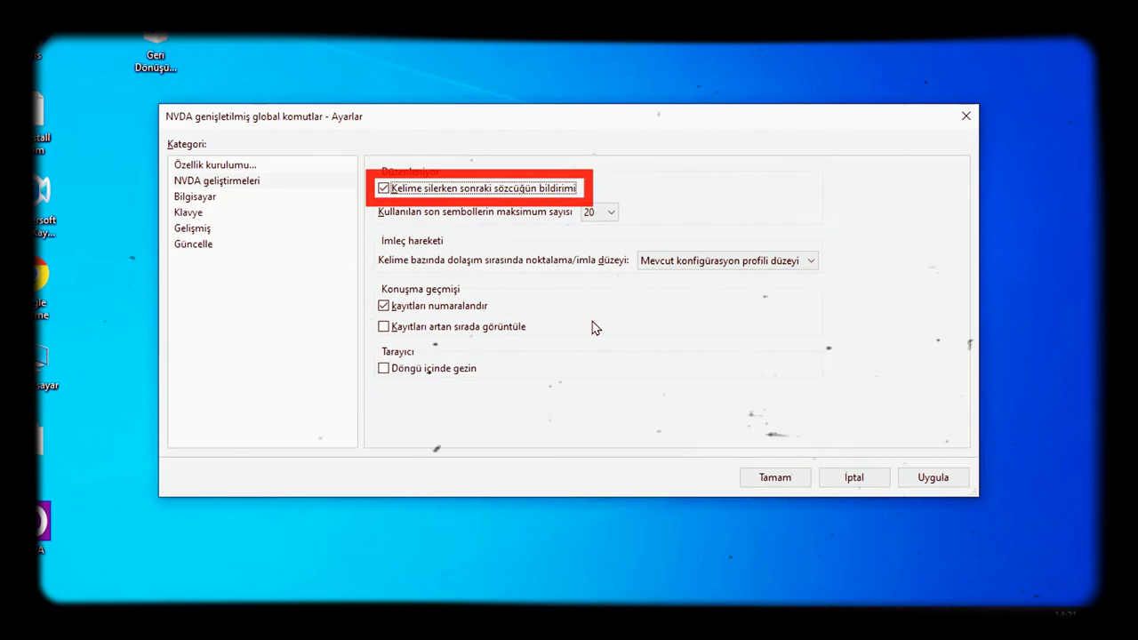
pyautogui.press('Tab')
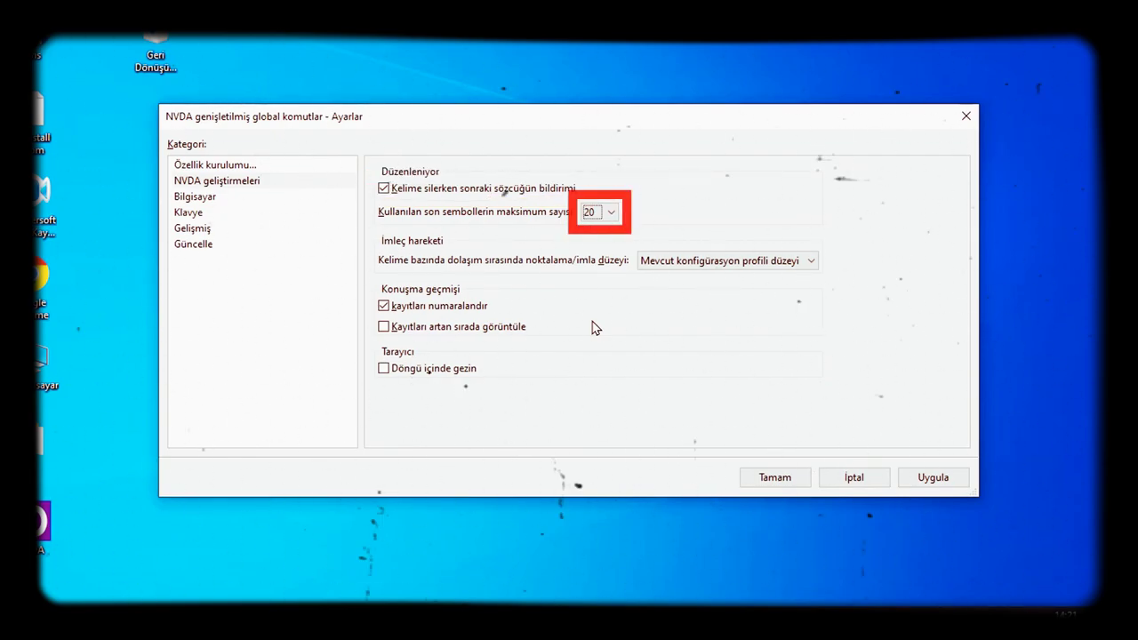
pyautogui.press('Down')
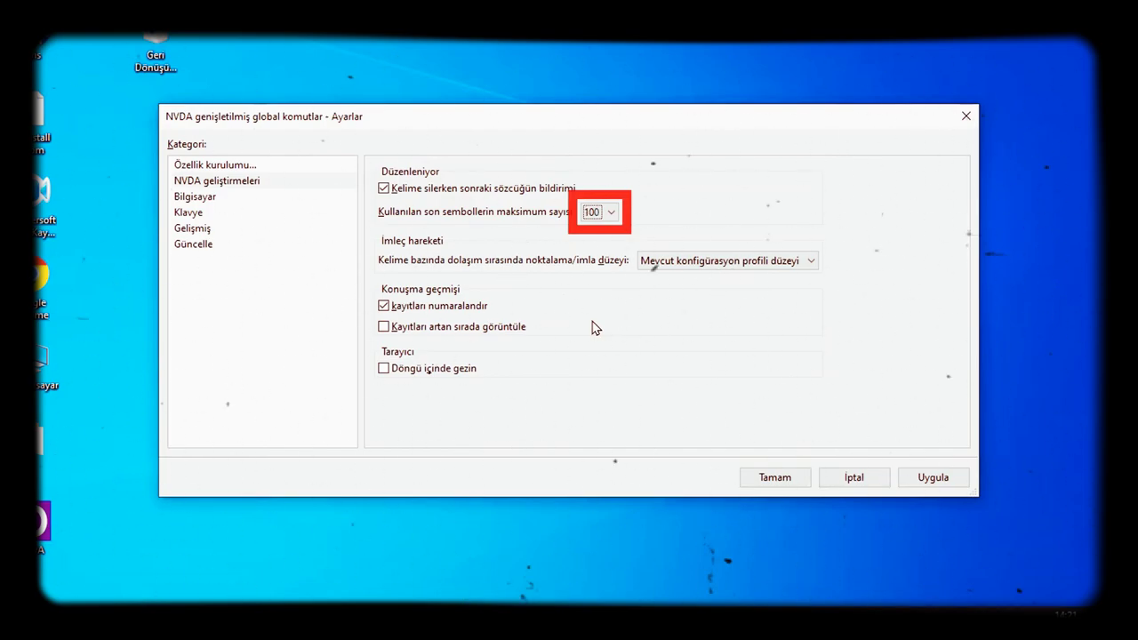
pyautogui.press('Tab')
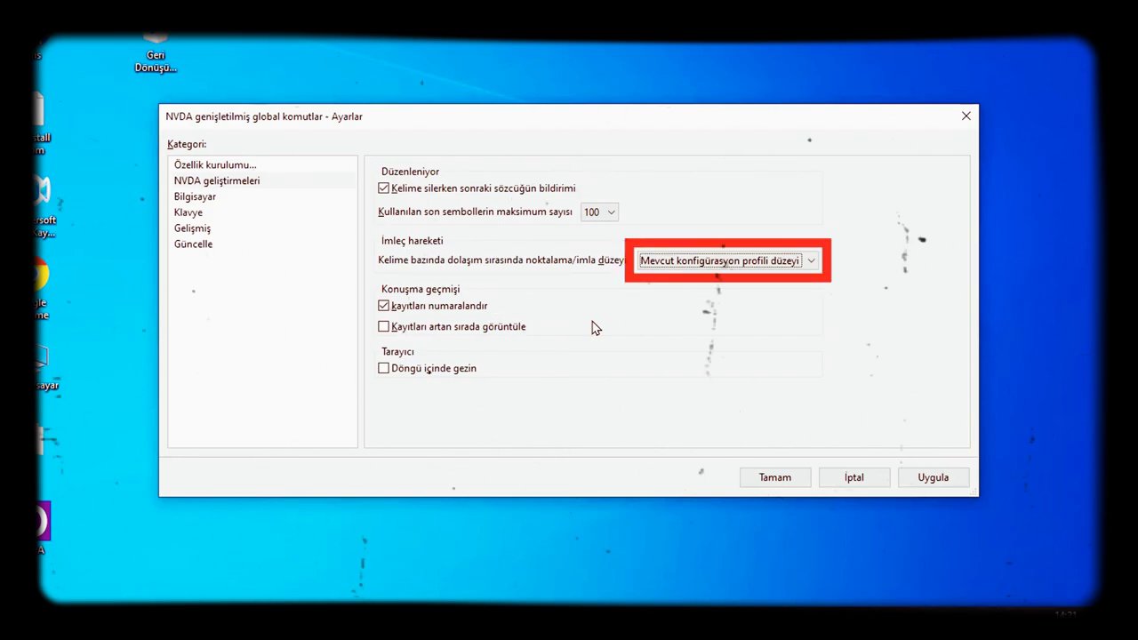
pyautogui.press('Down')
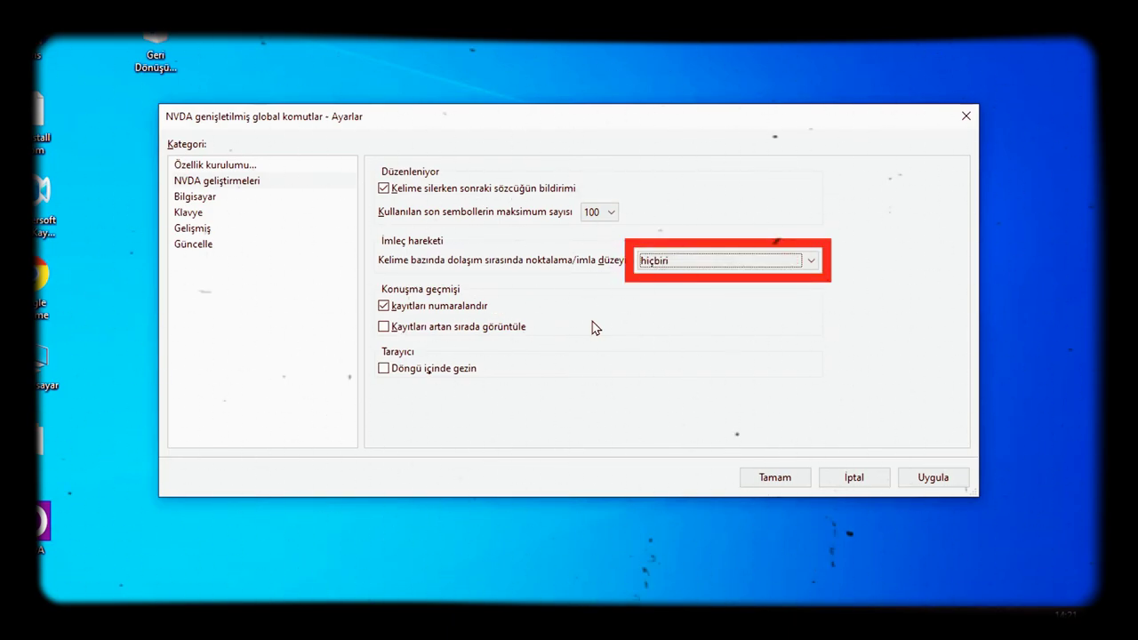
# - Enable Kayıtları artan sırada görüntüle for the speech history and Döngü içinde gezin for the browser
pyautogui.press('Tab')
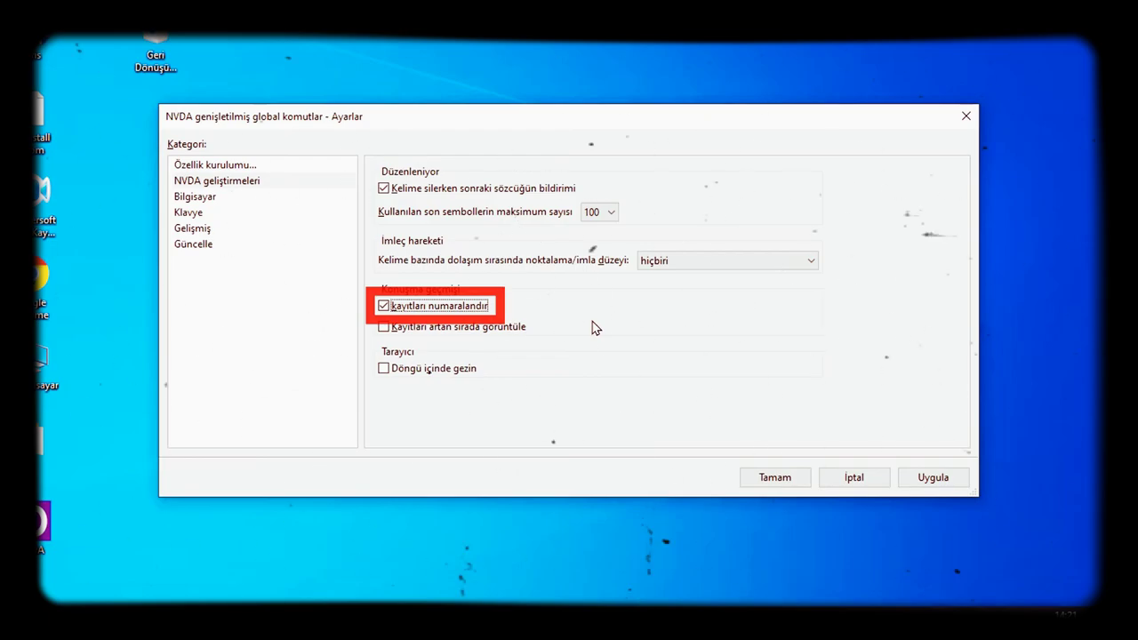
pyautogui.press('Tab')
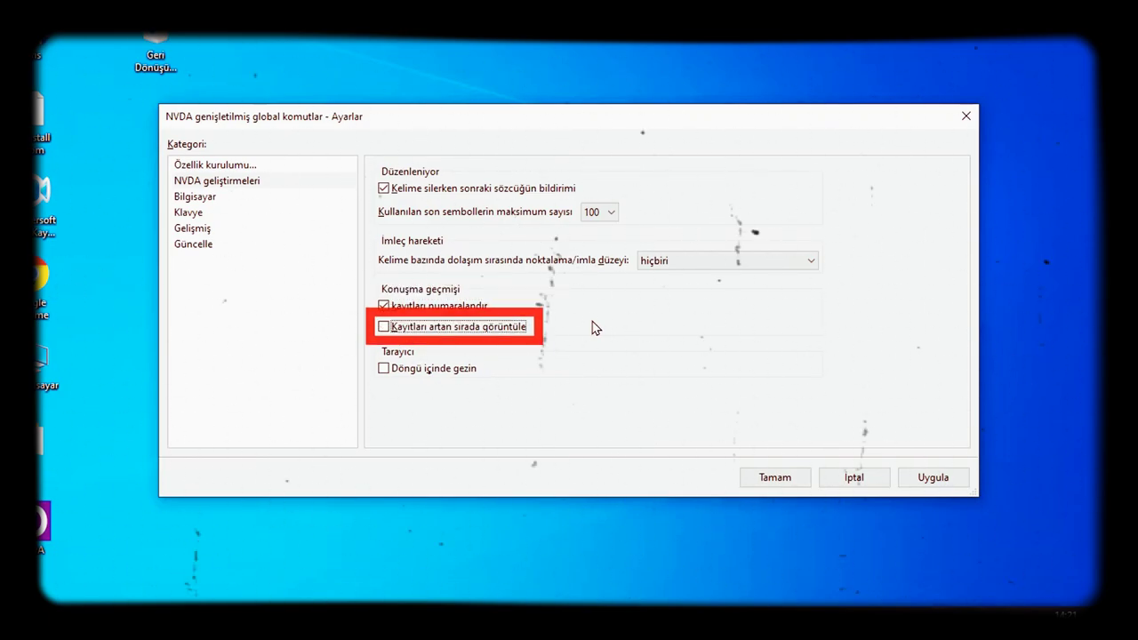
pyautogui.press('Tab')
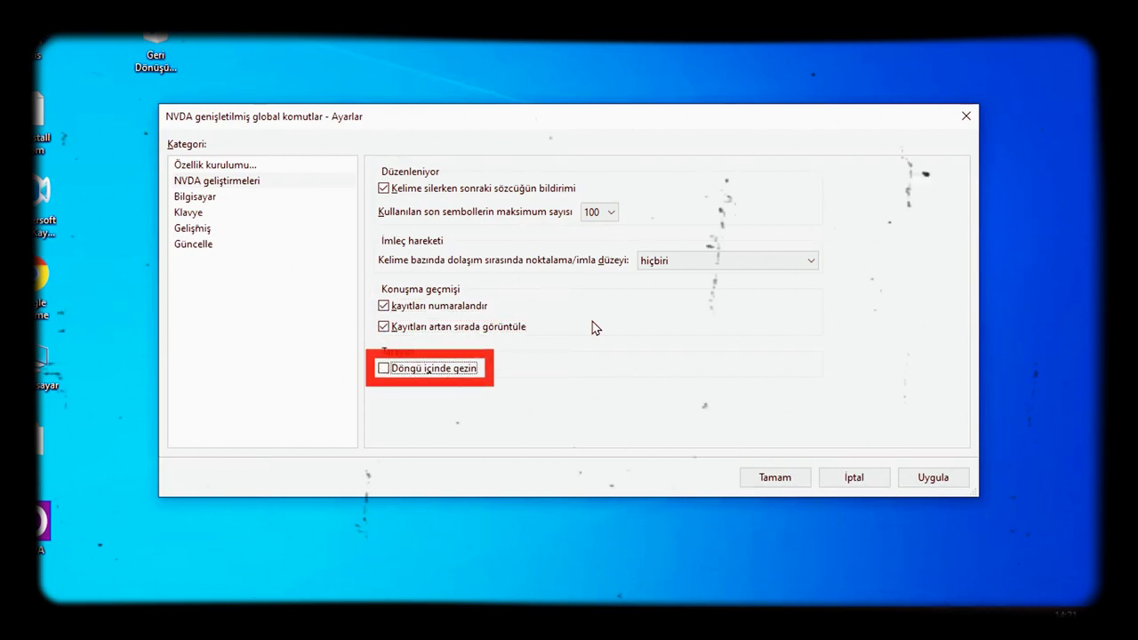
pyautogui.press('space')
# - Switch from the NVDA geliştirmeleri category to the Bilgisayar settings category
pyautogui.press('Tab')
pyautogui.press('Tab')
pyautogui.press('Tab')
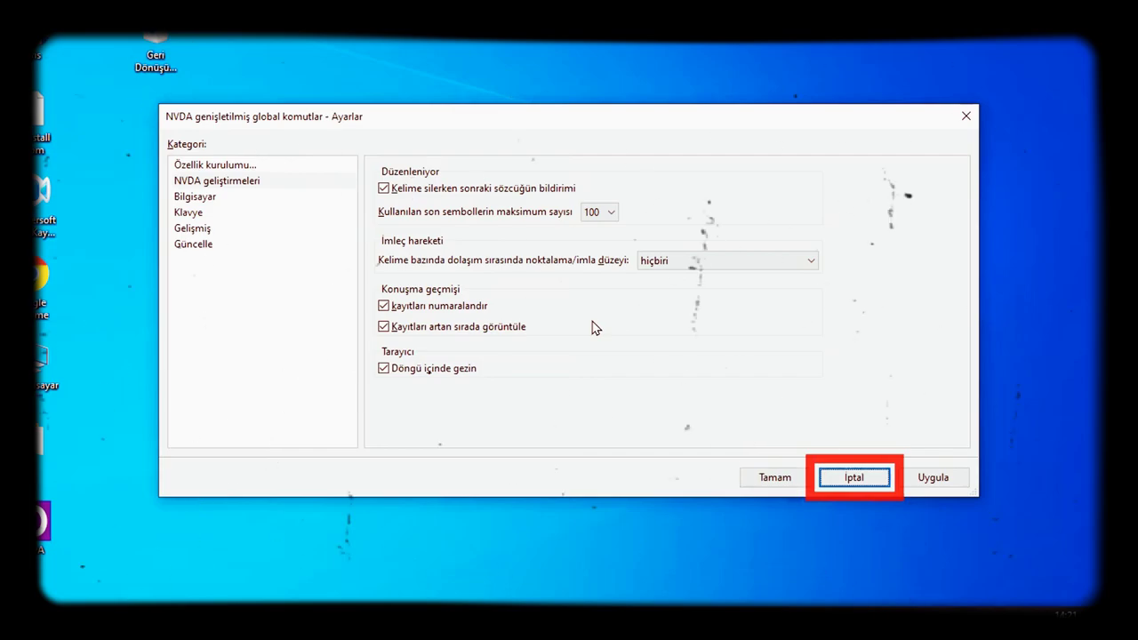
pyautogui.press('Tab')
pyautogui.press('Down')
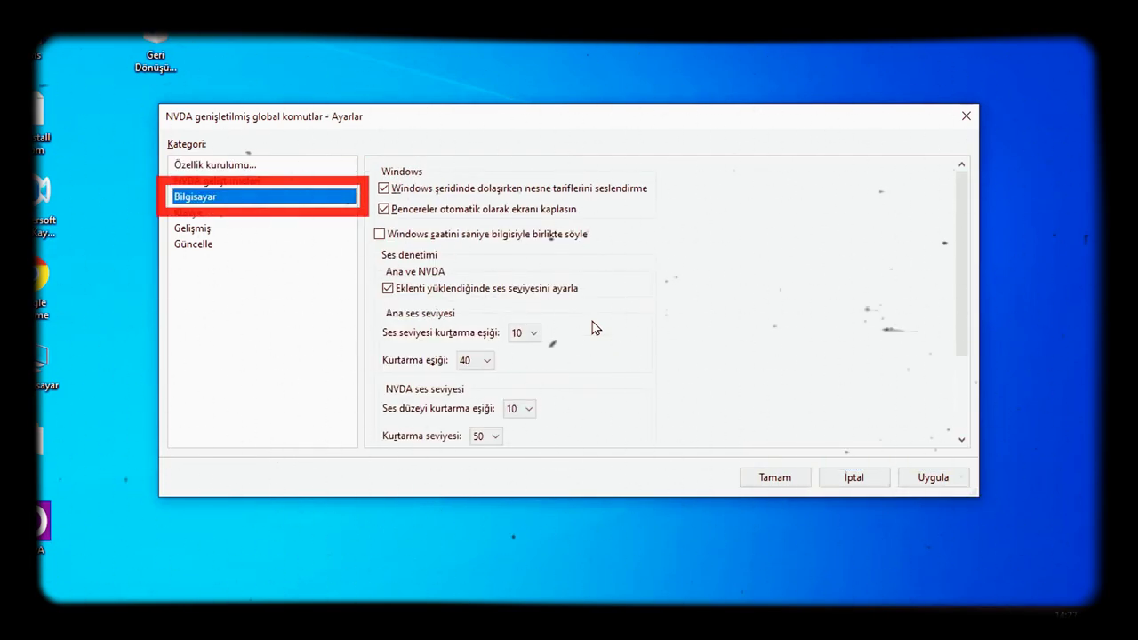
# - Disable Pencereler otomatik olarak ekranı kaplasın and enable Windows saatini saniye bilgisiyle birlikte söyle
pyautogui.press('Tab')
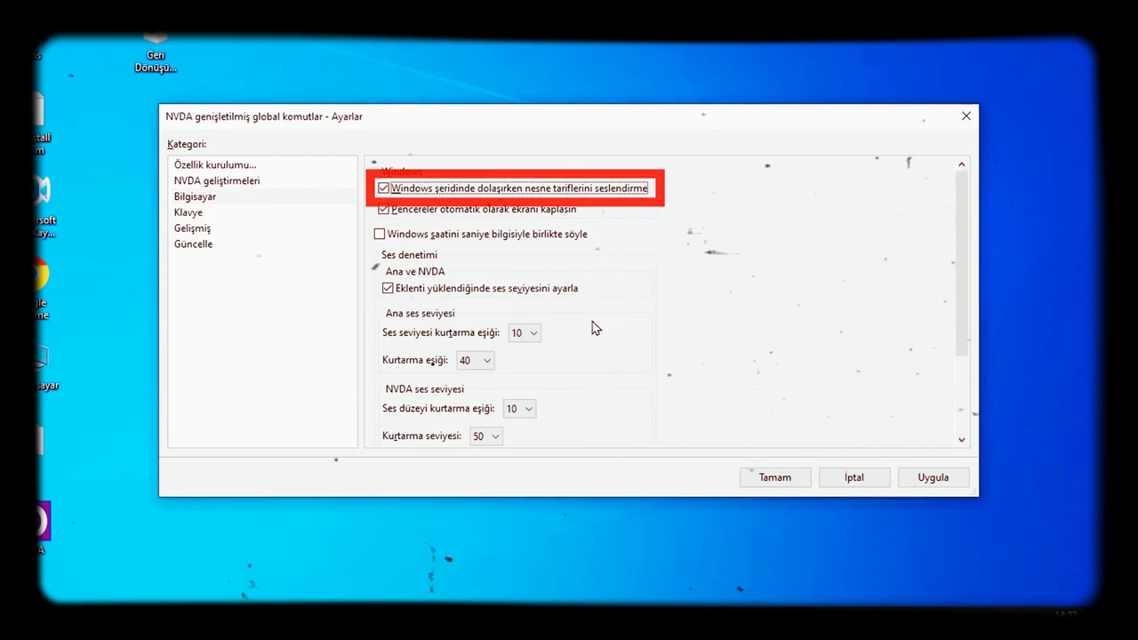
pyautogui.press('Tab')
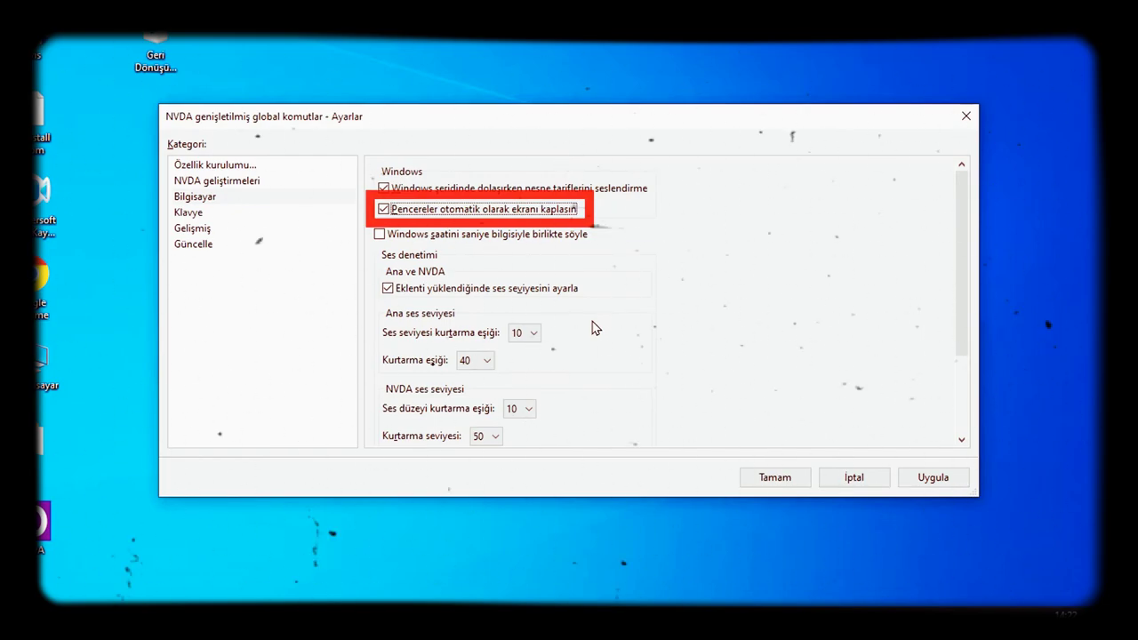
pyautogui.press('space')
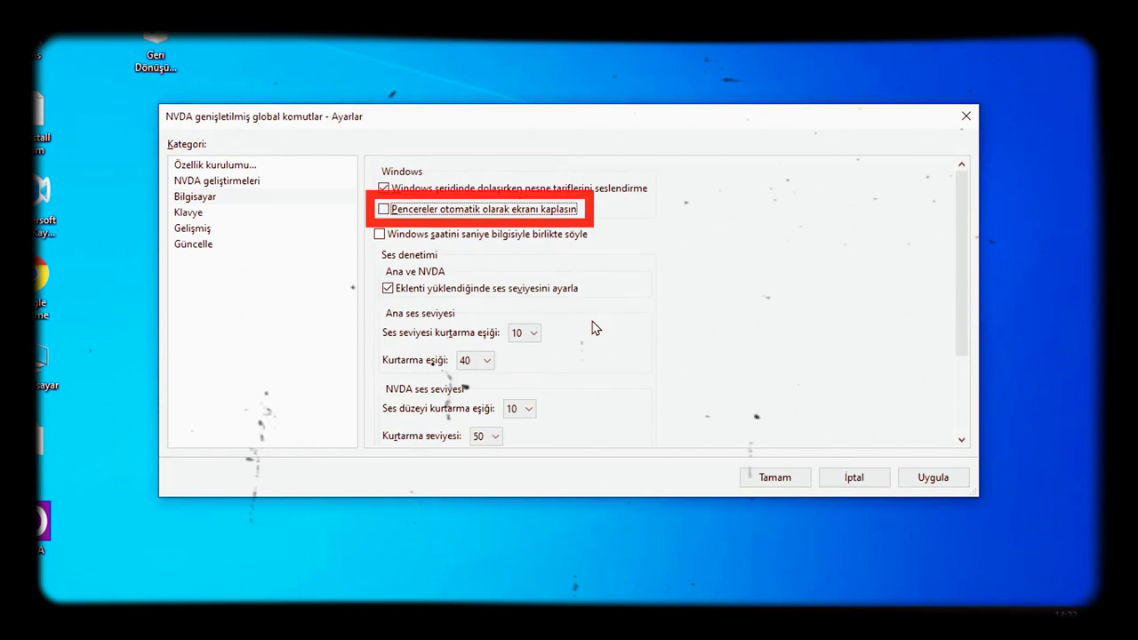
pyautogui.press('Tab')
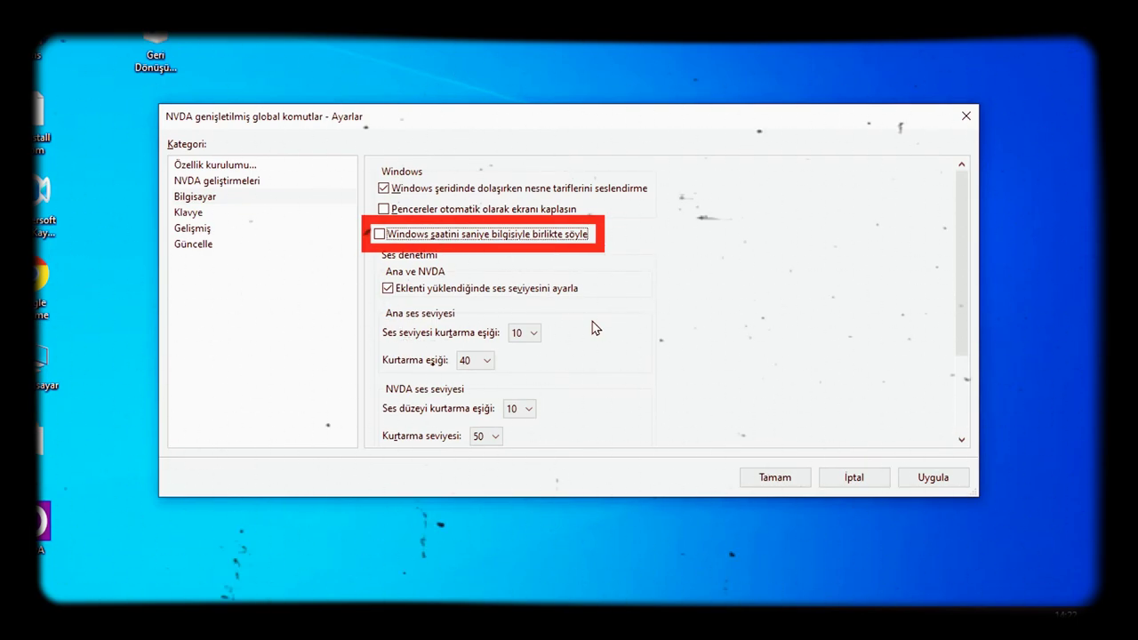
pyautogui.press('space')
pyautogui.press('Tab')
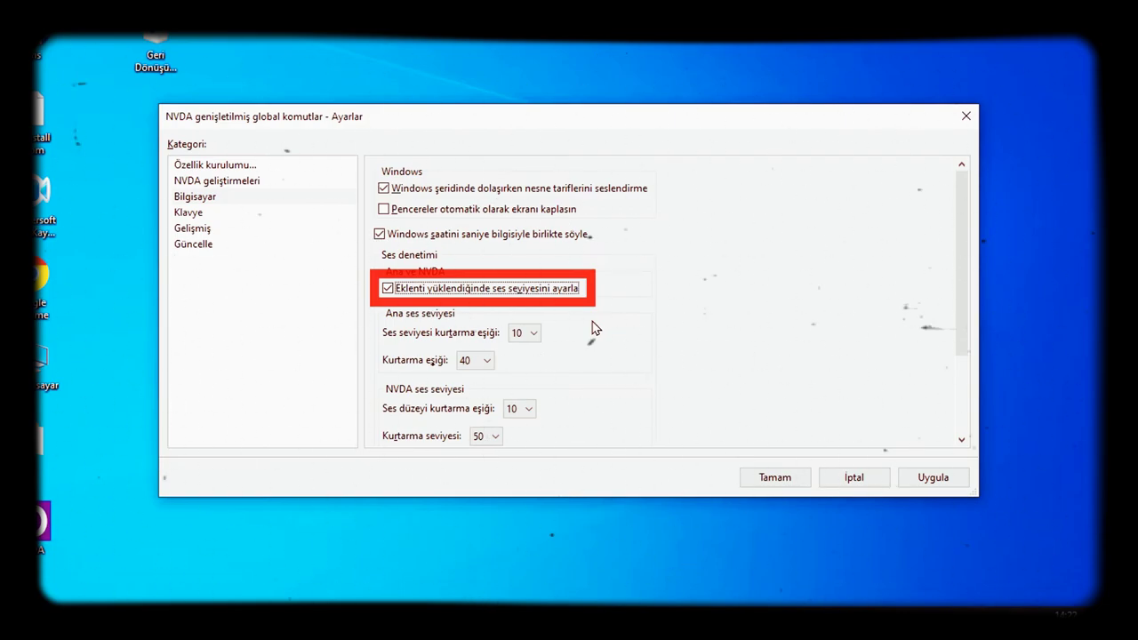
# - Set the Ses seviyesi kurtarma eşiği under Ana ses seviyesi to 50
pyautogui.press('Tab')
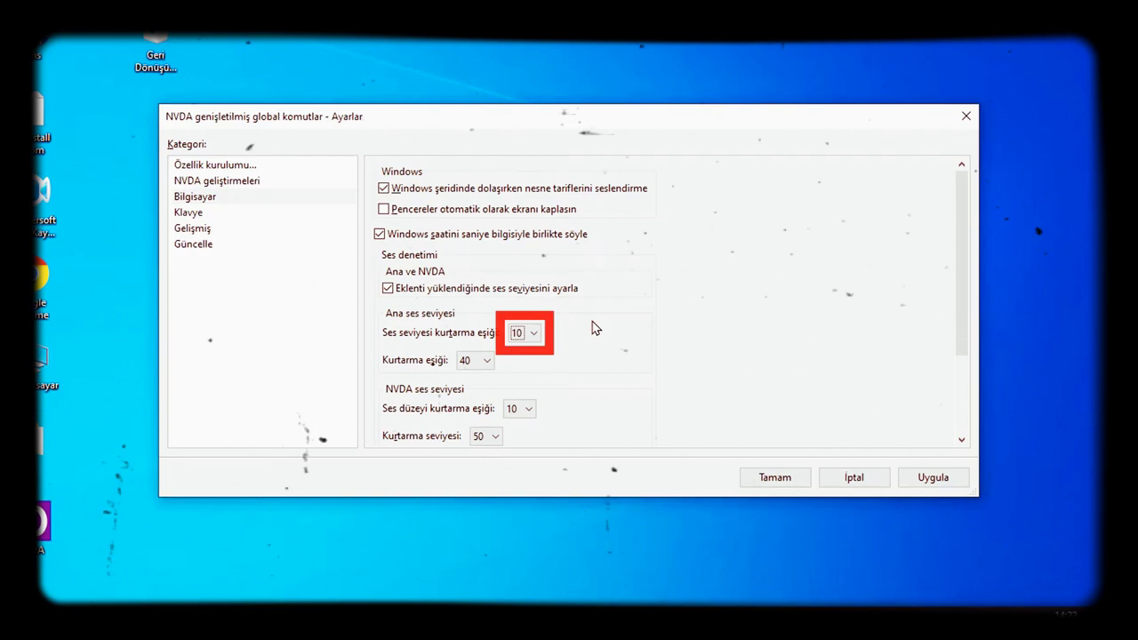
pyautogui.press('Down')
pyautogui.press('Down')
pyautogui.press('Down')
pyautogui.press('Down')
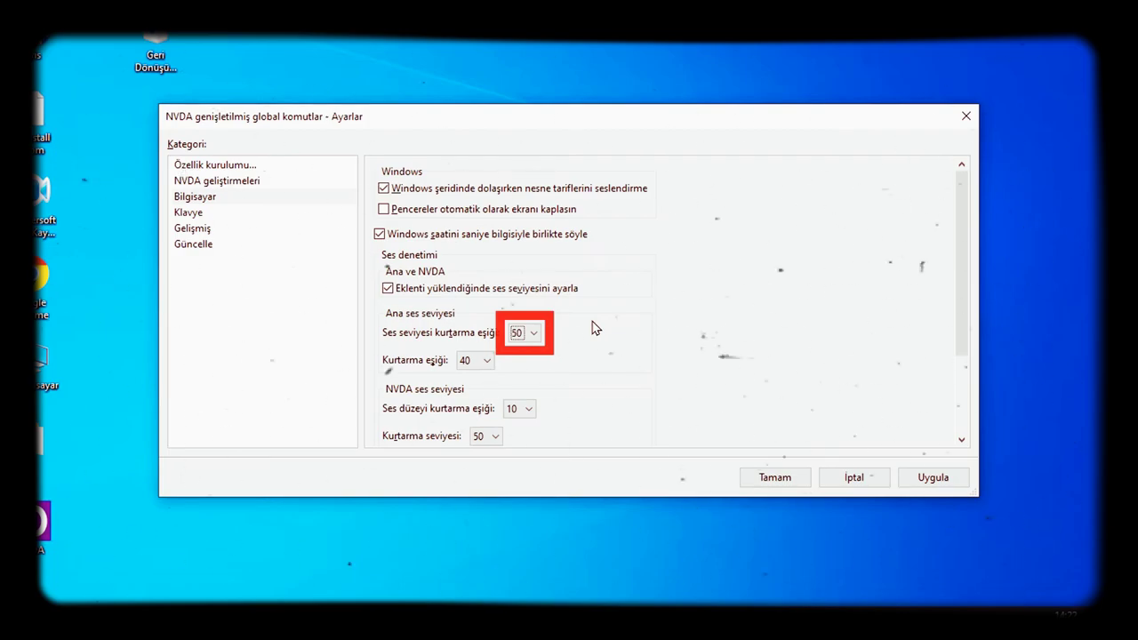
# - Set the Kurtarma eşiği under Ana ses seviyesi to 100
pyautogui.press('Tab')
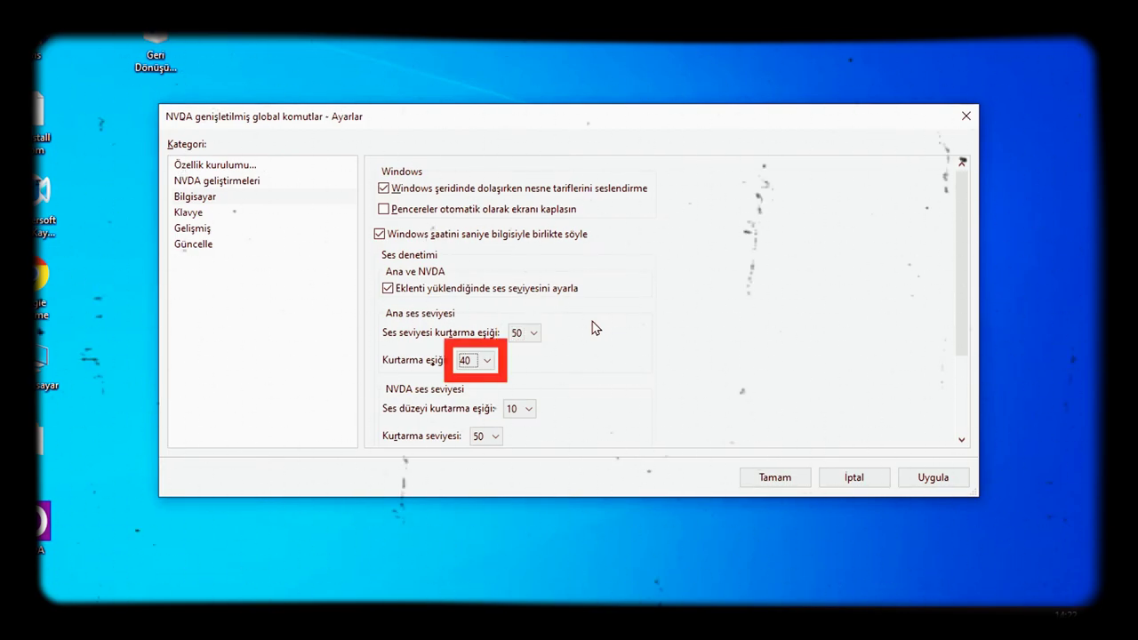
pyautogui.press('Down')
pyautogui.press('Down')
pyautogui.press('Down')
pyautogui.press('Down')
pyautogui.press('Down')
pyautogui.press('Down')
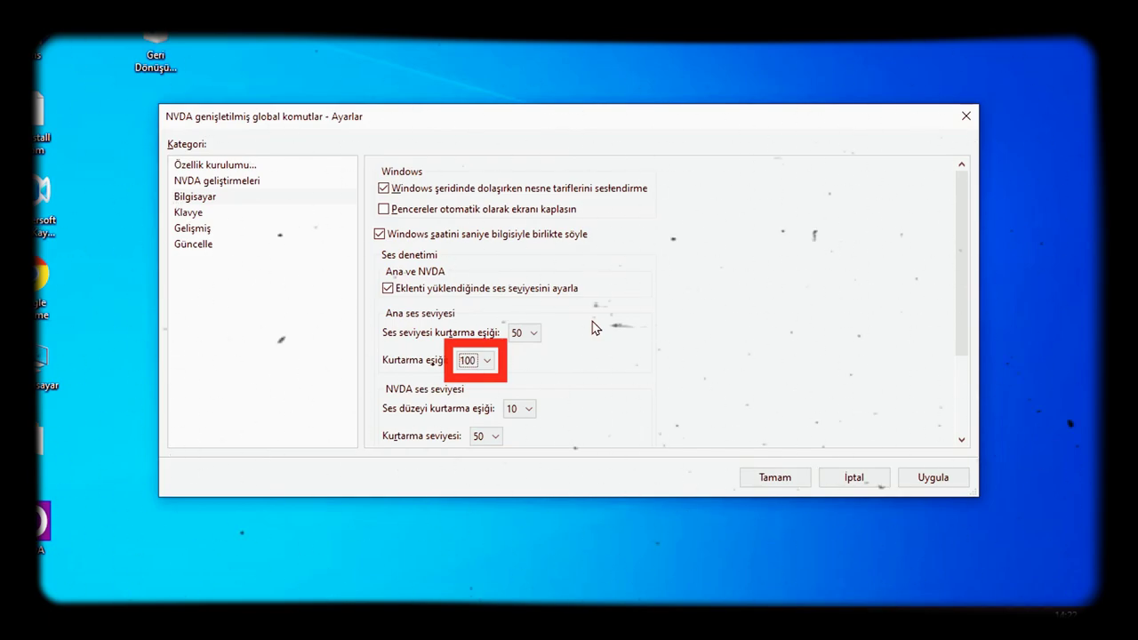
# - Set the Ses düzeyi kurtarma eşiği under NVDA ses seviyesi to 50 and the volume change's Adımların boyutu to 20
pyautogui.press('Tab')
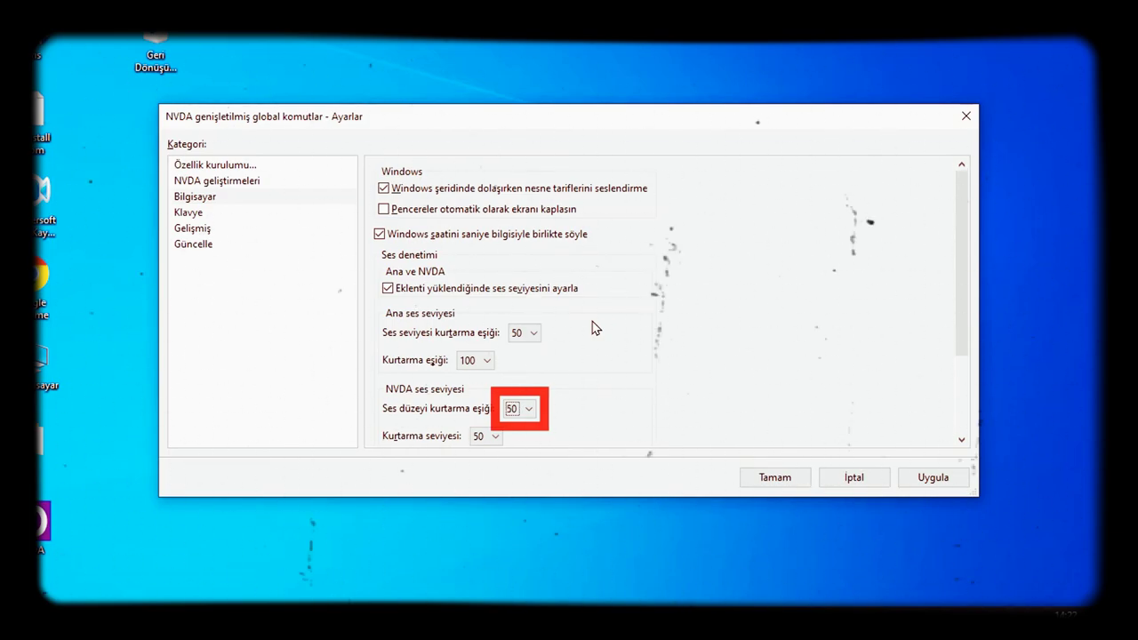
pyautogui.press('Tab')
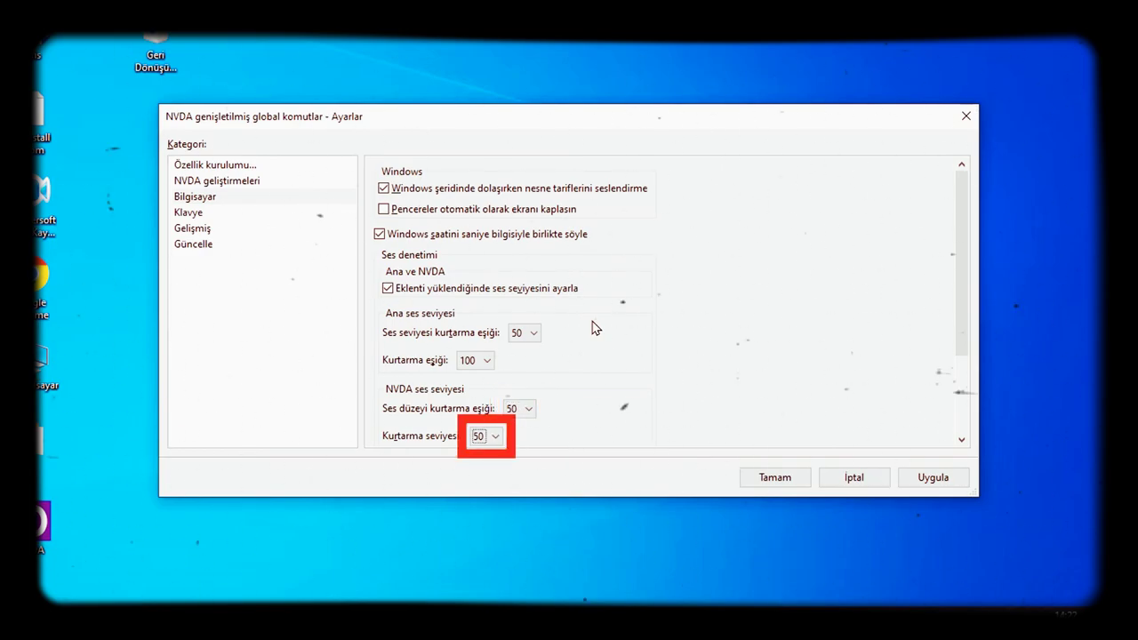
pyautogui.press('Tab')
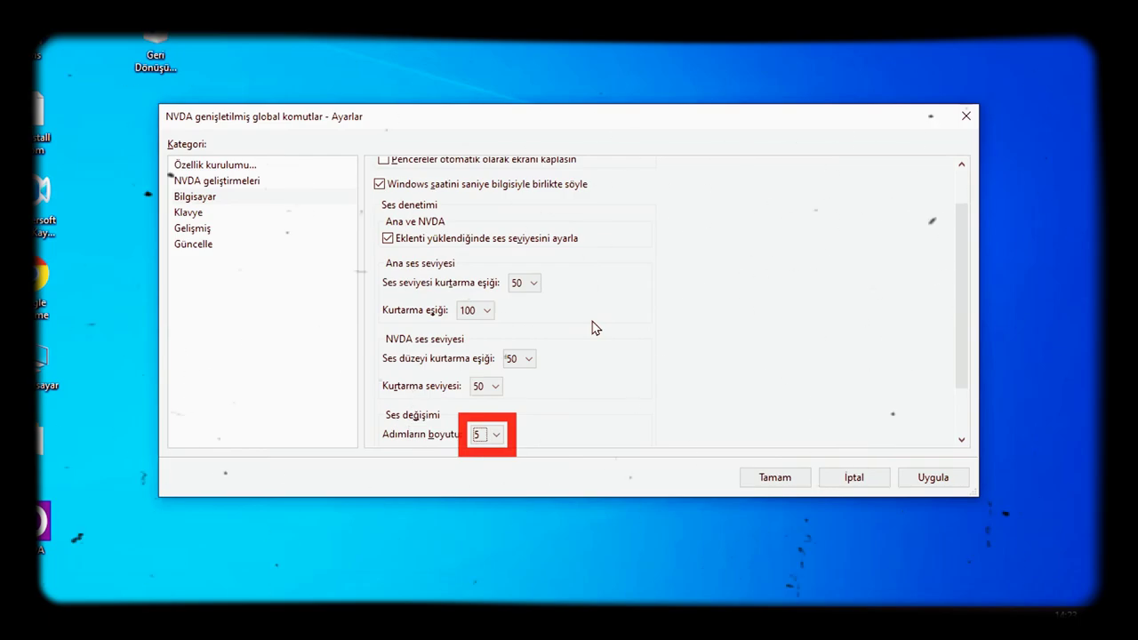
pyautogui.write('17')
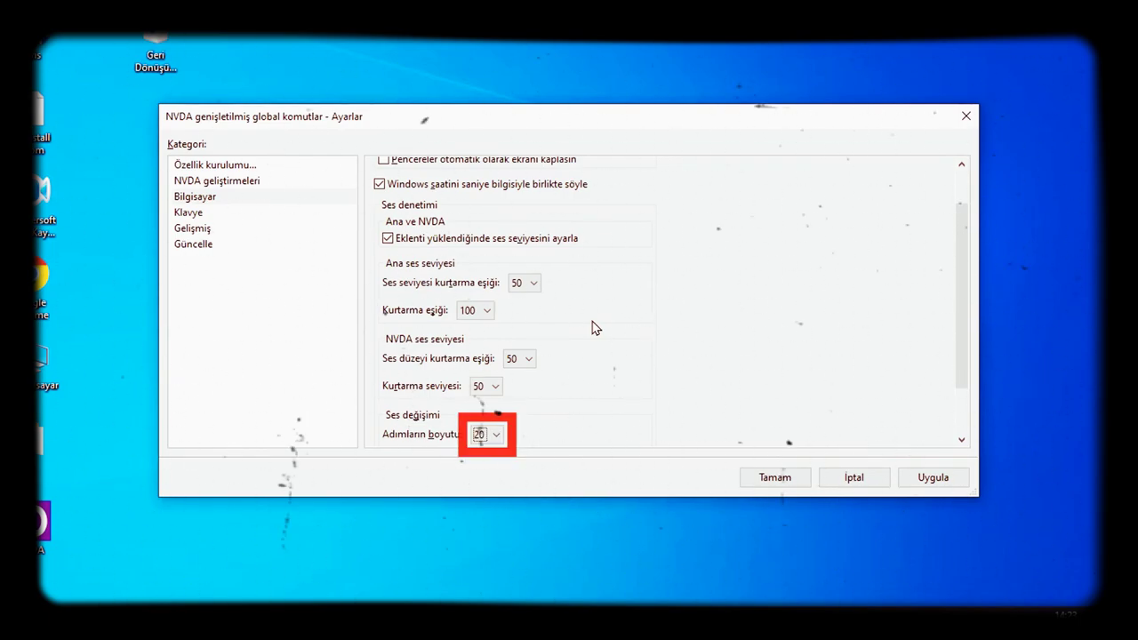
pyautogui.write('20')
# - Keep the remaining volume change options as they are and switch to the Klavye settings category
pyautogui.press('Tab')
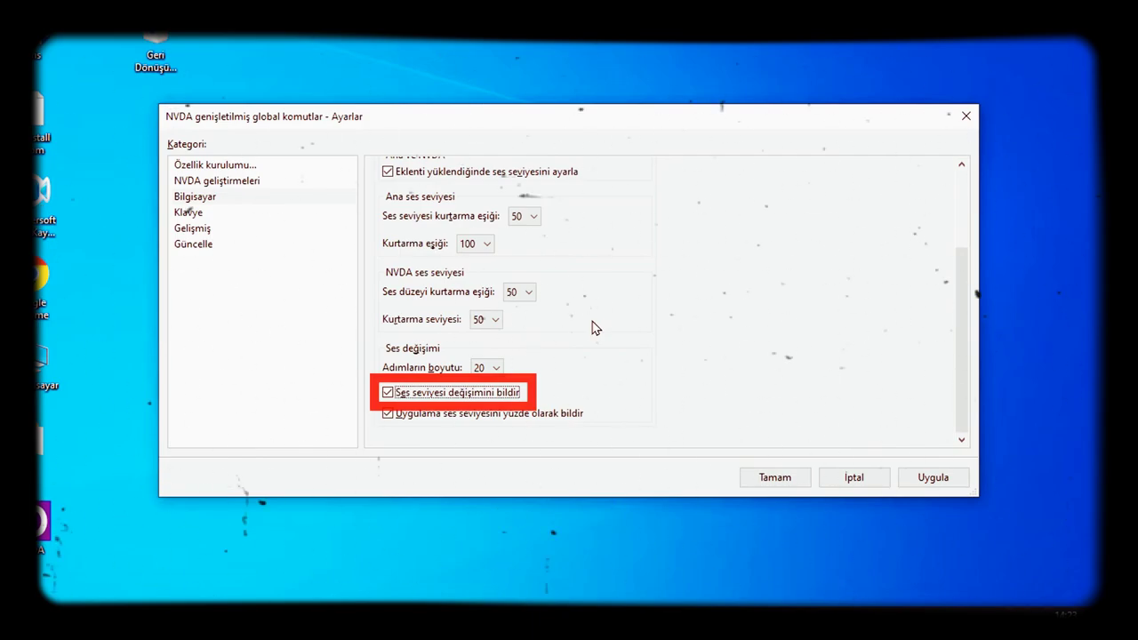
pyautogui.press('Tab')
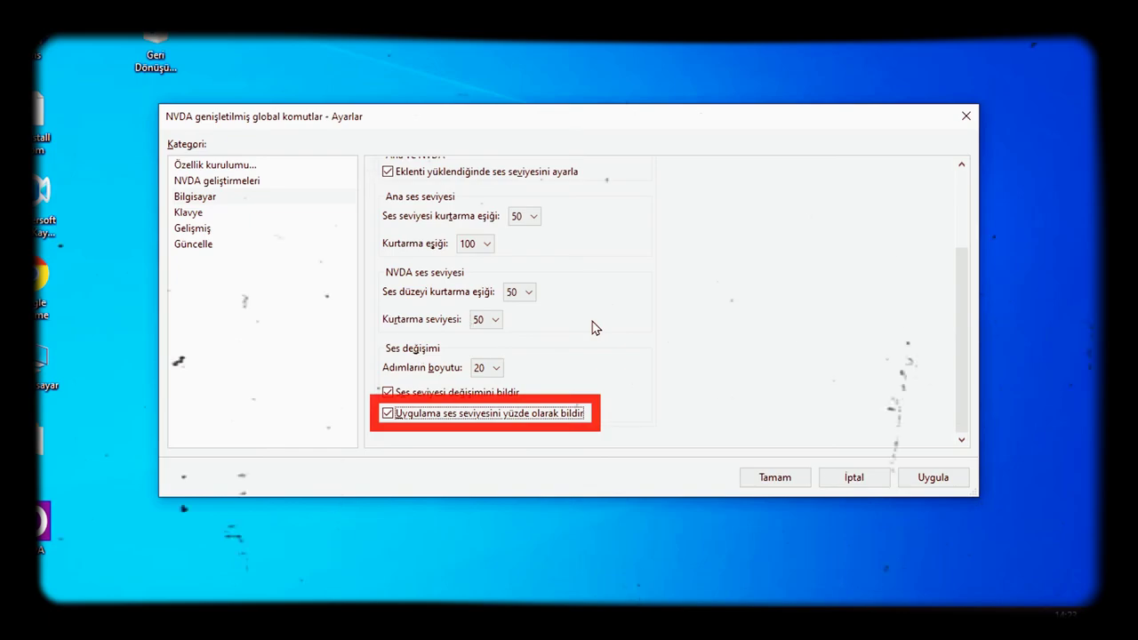
pyautogui.press('Tab')
pyautogui.press('Tab')
pyautogui.press('Tab')
pyautogui.press('Tab')
pyautogui.press('Down')
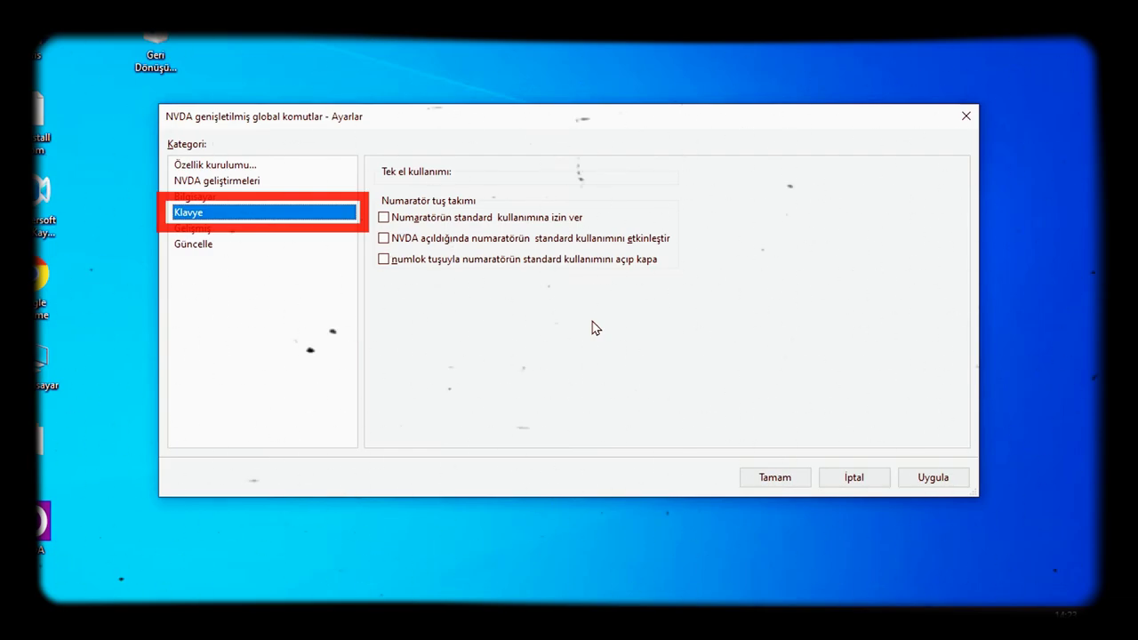
# - Enable all three Numaratör tuş takımı options: standard use allowed, activated at NVDA start, and toggled with the numlok key
pyautogui.press('Tab')
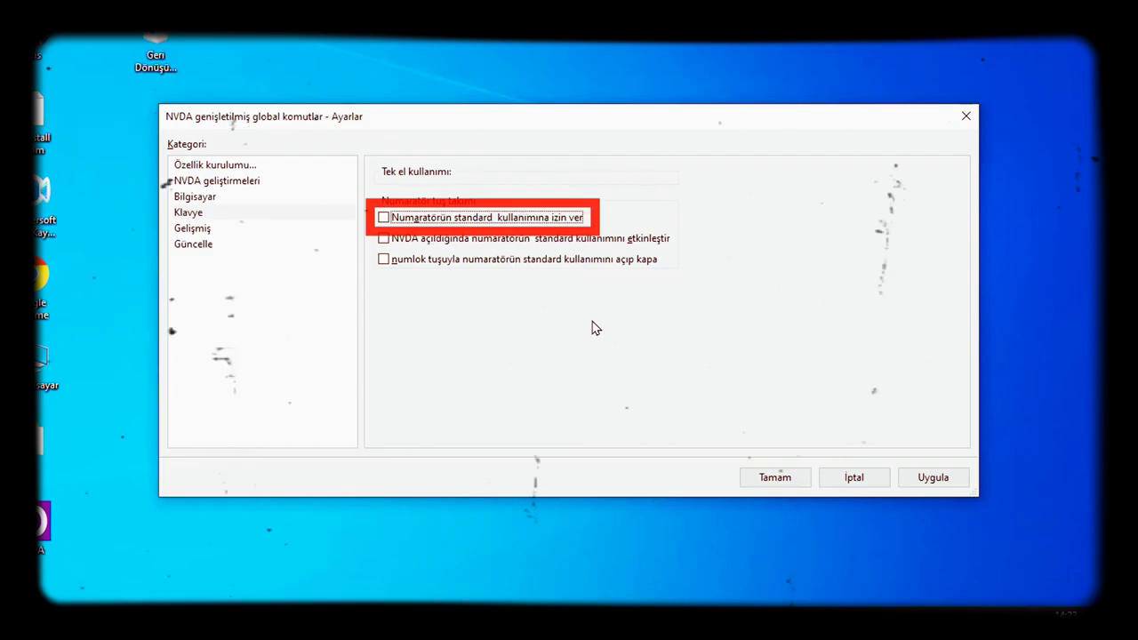
pyautogui.press('space')
pyautogui.press('Tab')
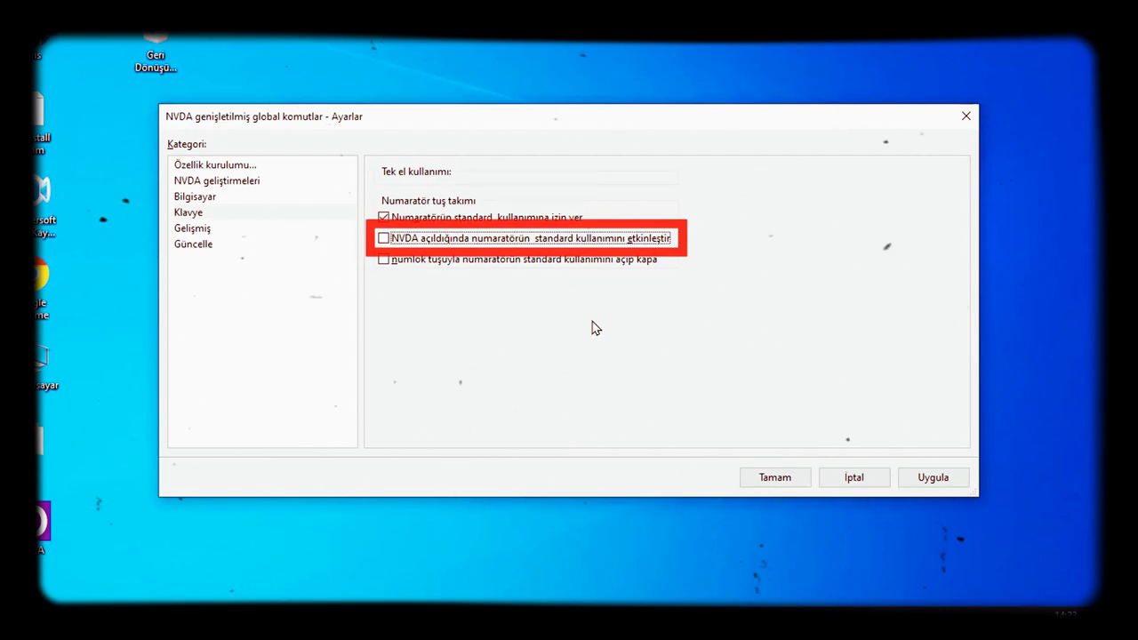
pyautogui.press('space')
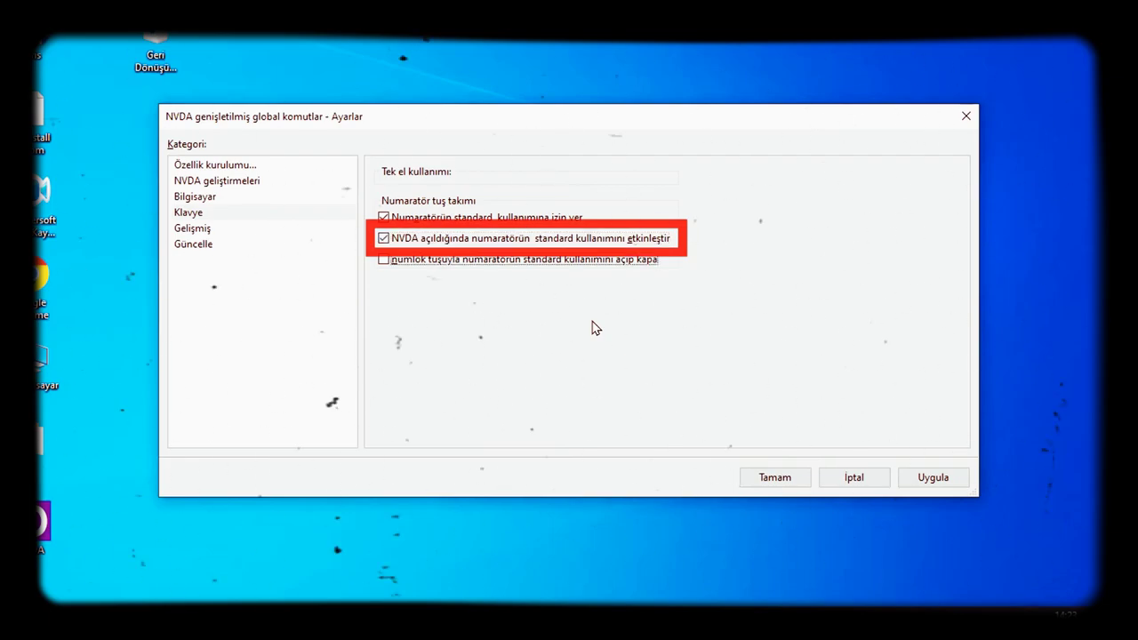
pyautogui.press('Tab')
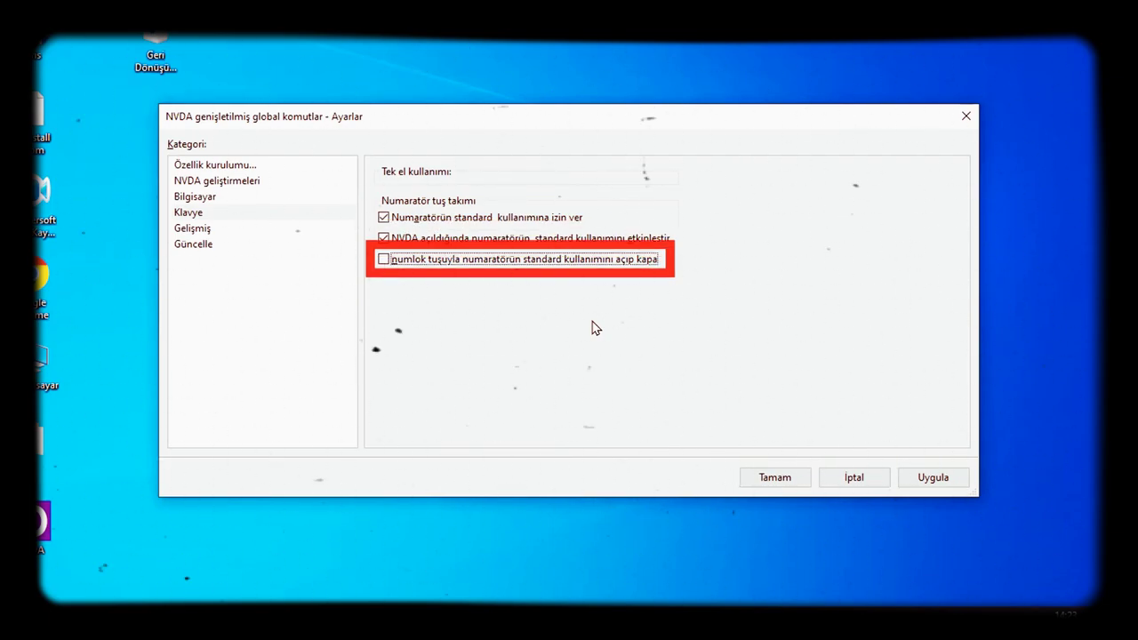
pyautogui.press('space')
# - Switch from the Klavye category to the Gelişmiş settings category
pyautogui.press('Tab')
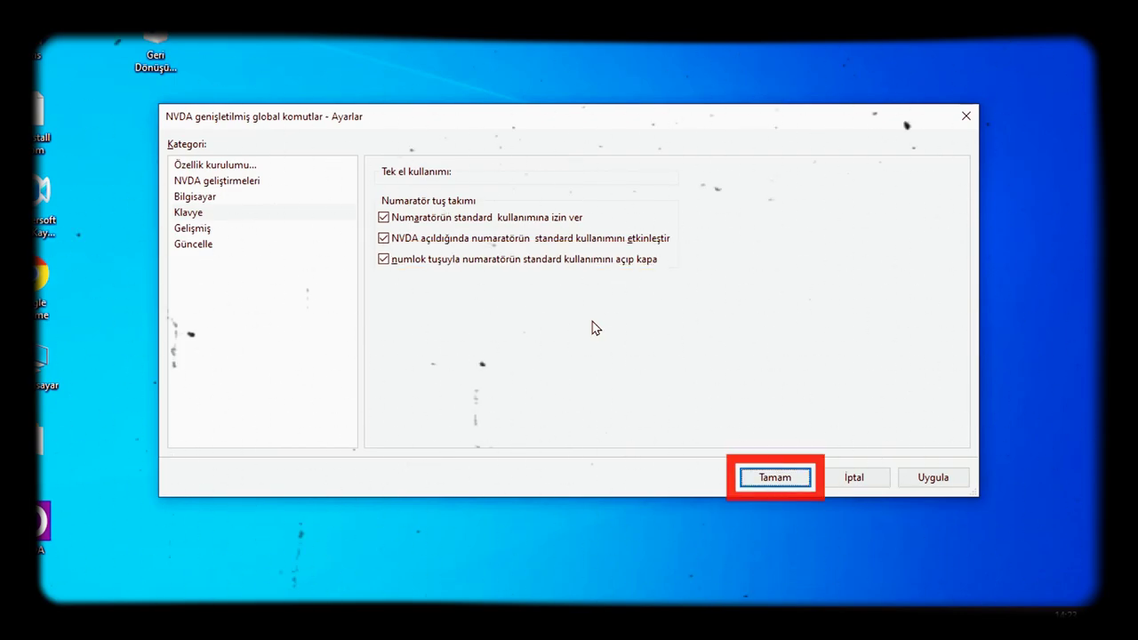
pyautogui.press('Tab')
pyautogui.press('Tab')
pyautogui.press('Tab')
pyautogui.press('Down')
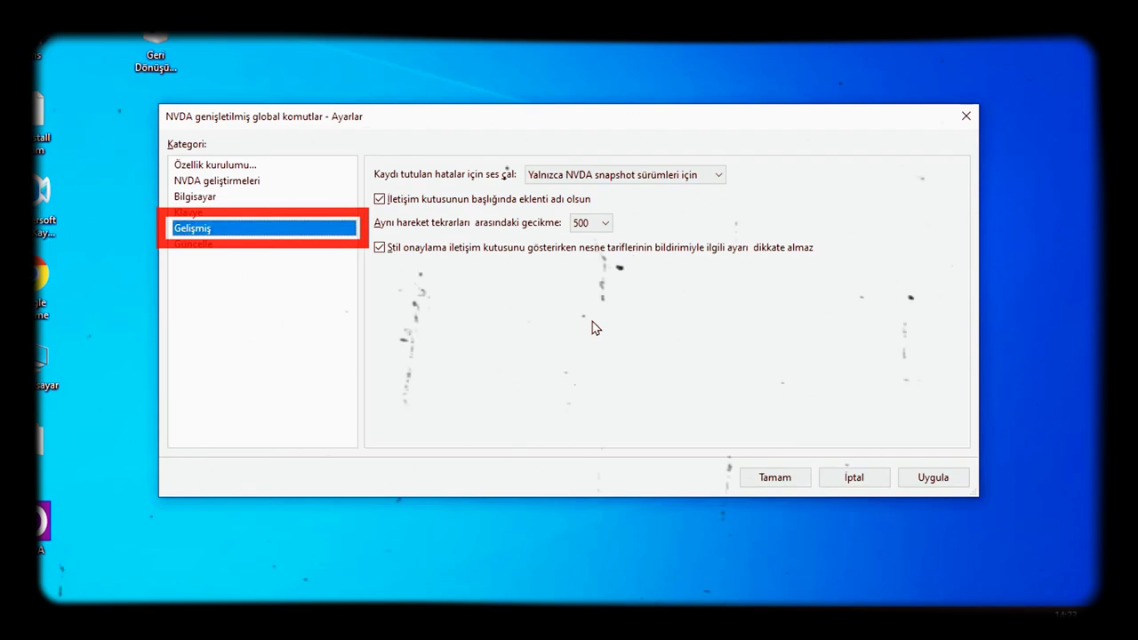
# - Set the delay between repetitions of the same gesture (Aynı hareket tekrarları arasındaki gecikme) to 550
pyautogui.press('Tab')
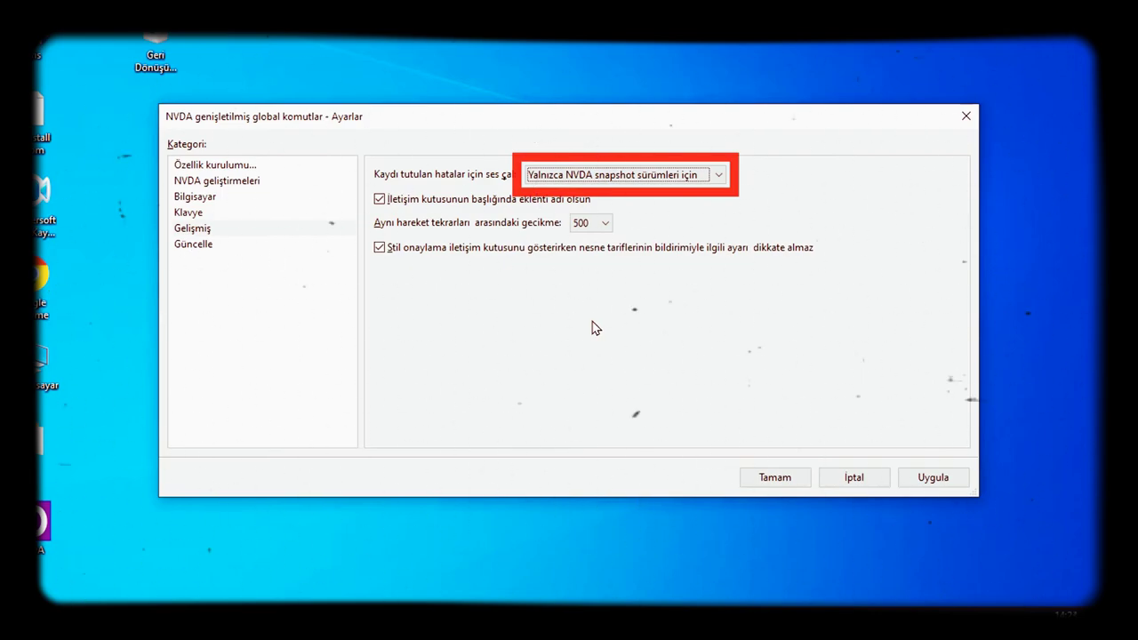
pyautogui.press('Tab')
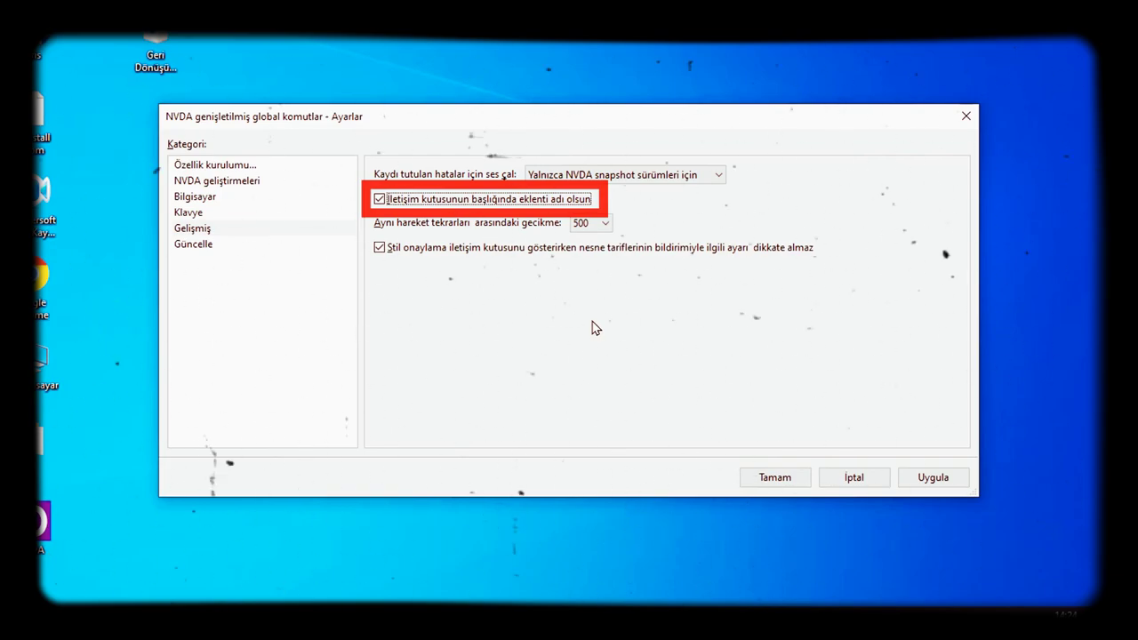
pyautogui.press('Tab')
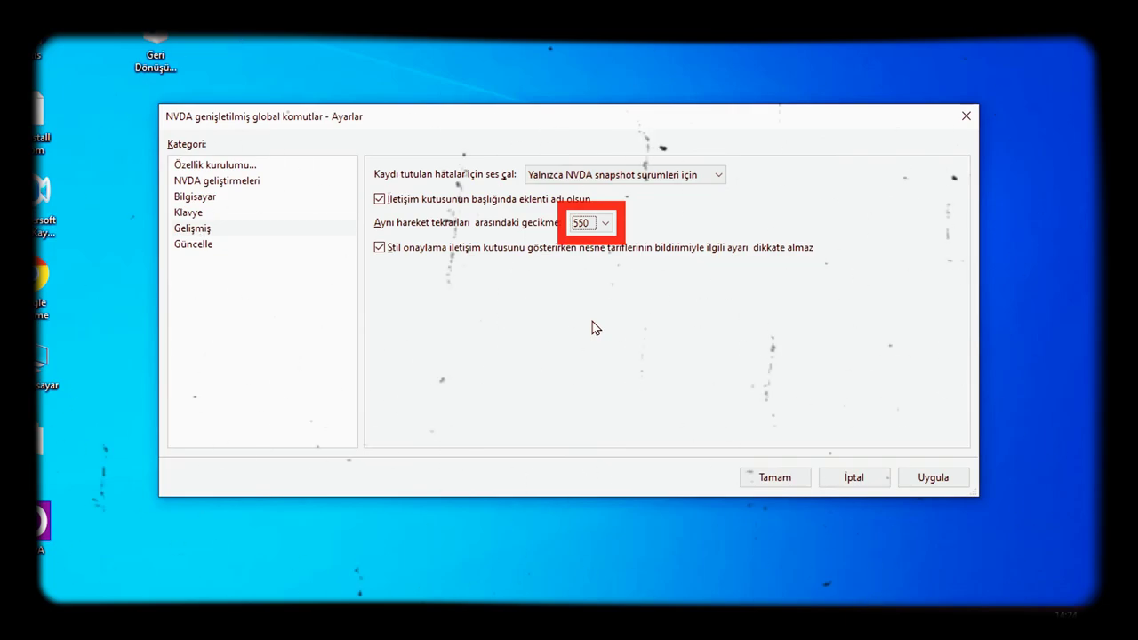
# - Set the delay between repetitions of the same gesture (Aynı hareket tekrarları arasındaki gecikme) to 100
pyautogui.press('Up')
pyautogui.press('Up')
pyautogui.press('Up')
pyautogui.press('Up')
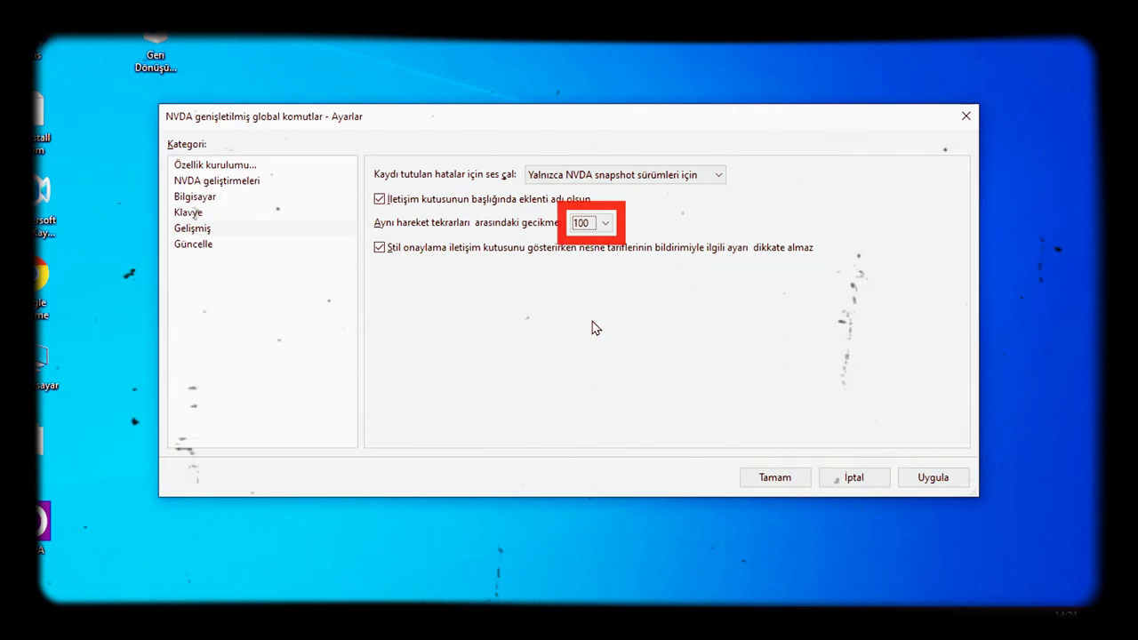
# - Keep the style confirmation dialog option enabled and switch from the Gelişmiş category to the Güncelle settings category
pyautogui.press('Tab')
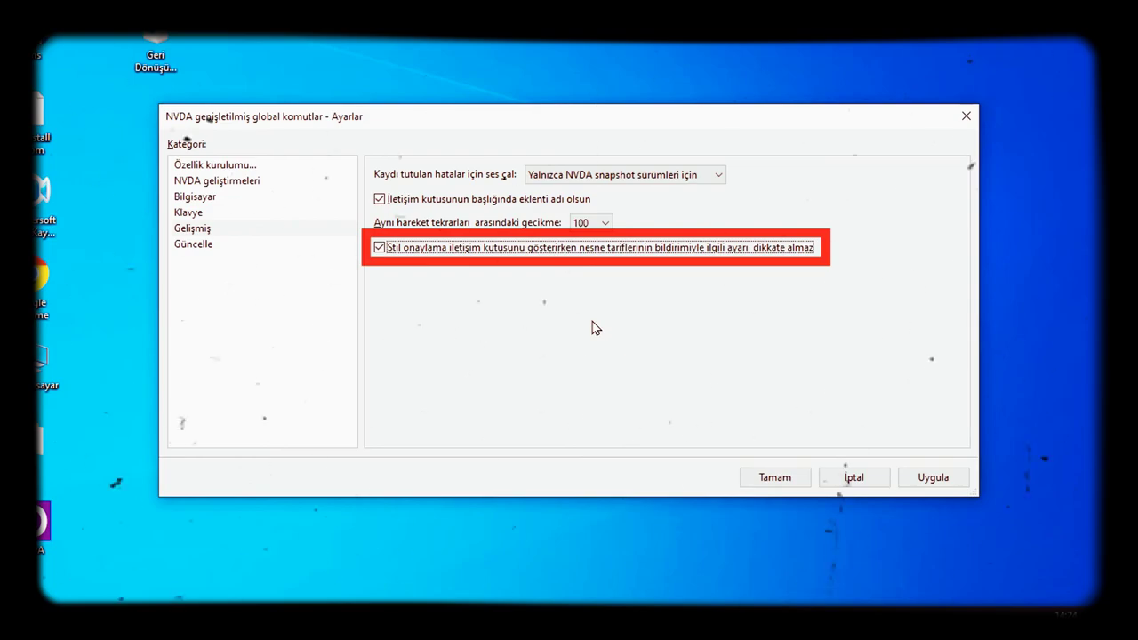
pyautogui.press('Tab')
pyautogui.press('Tab')
pyautogui.press('Tab')
pyautogui.press('Tab')
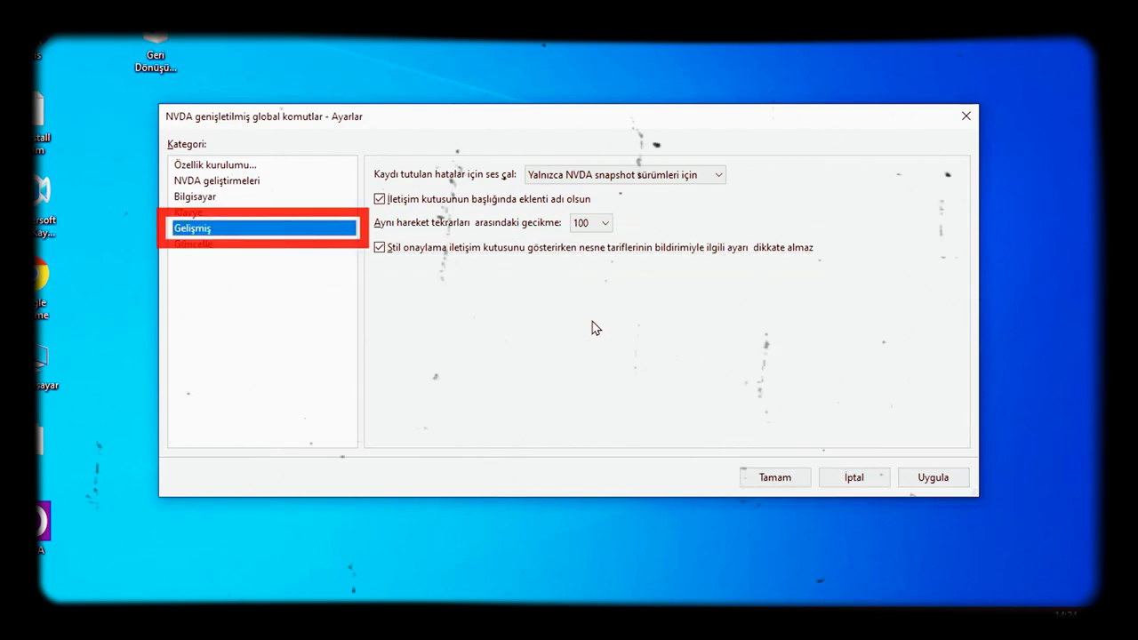
pyautogui.press('Down')
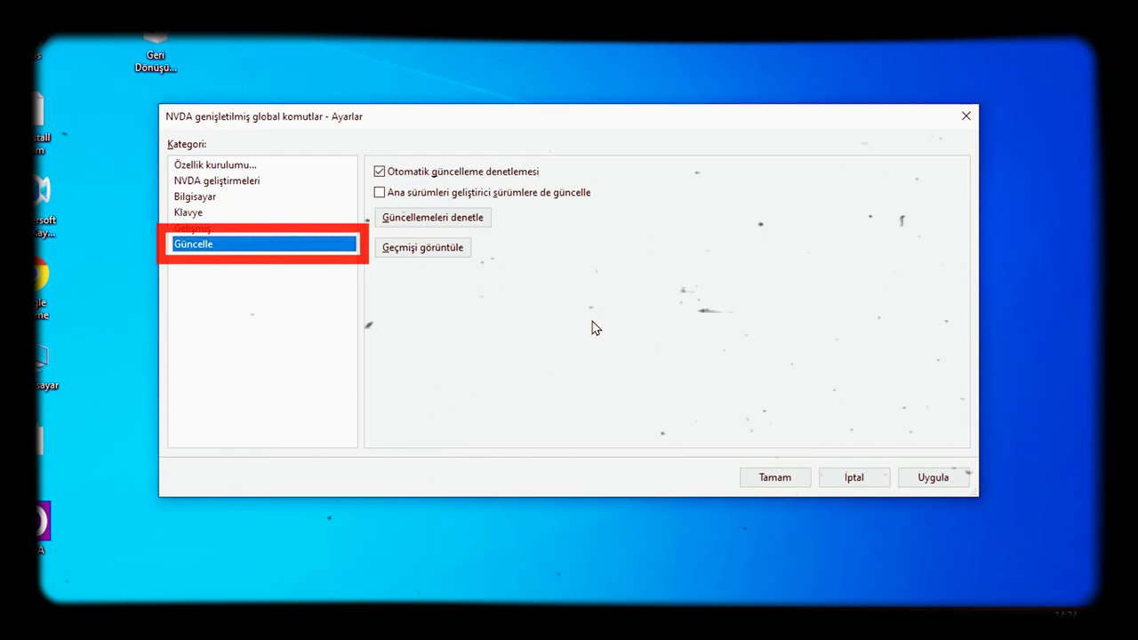
# - Keep both update options as they are, check for add-on updates (Güncellemeleri denetle) and dismiss the result message
pyautogui.press('Tab')
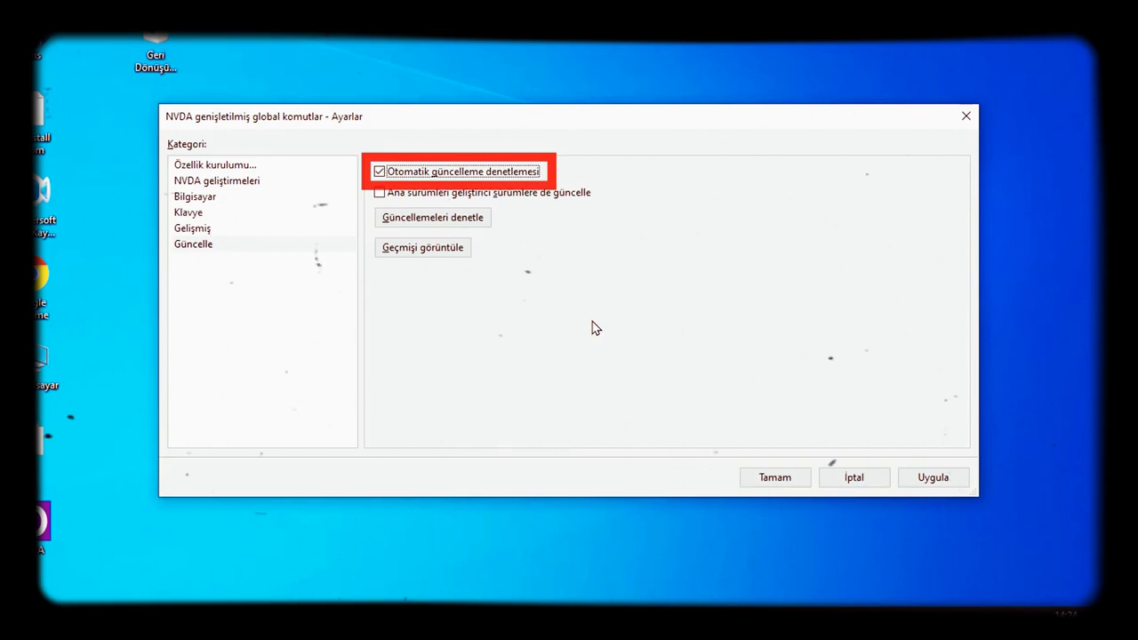
pyautogui.press('Tab')
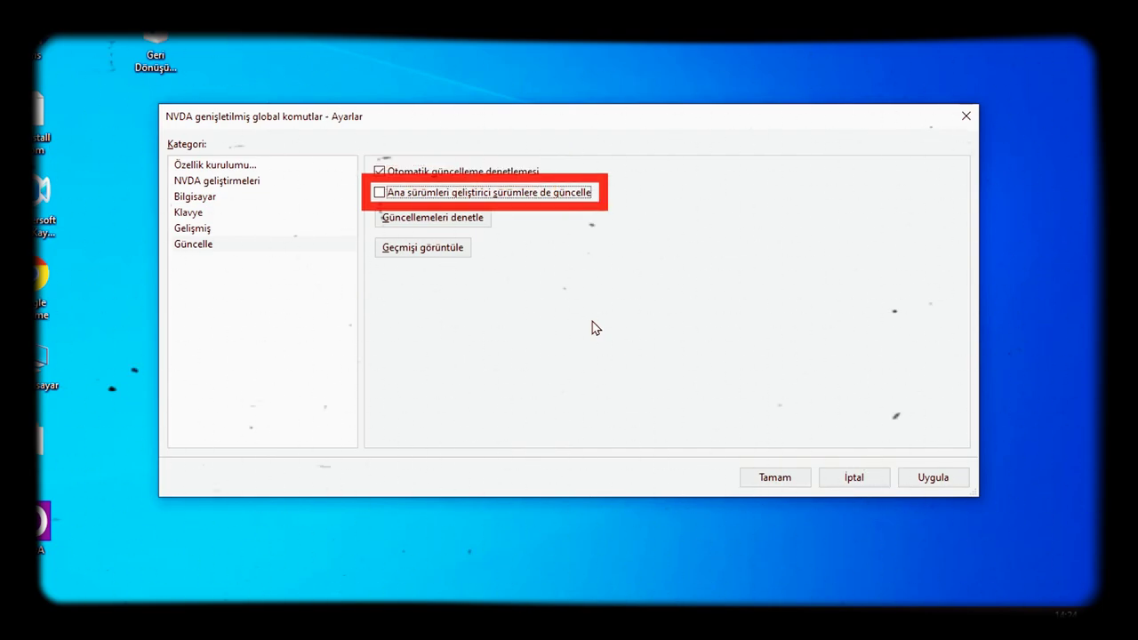
pyautogui.press('Tab')
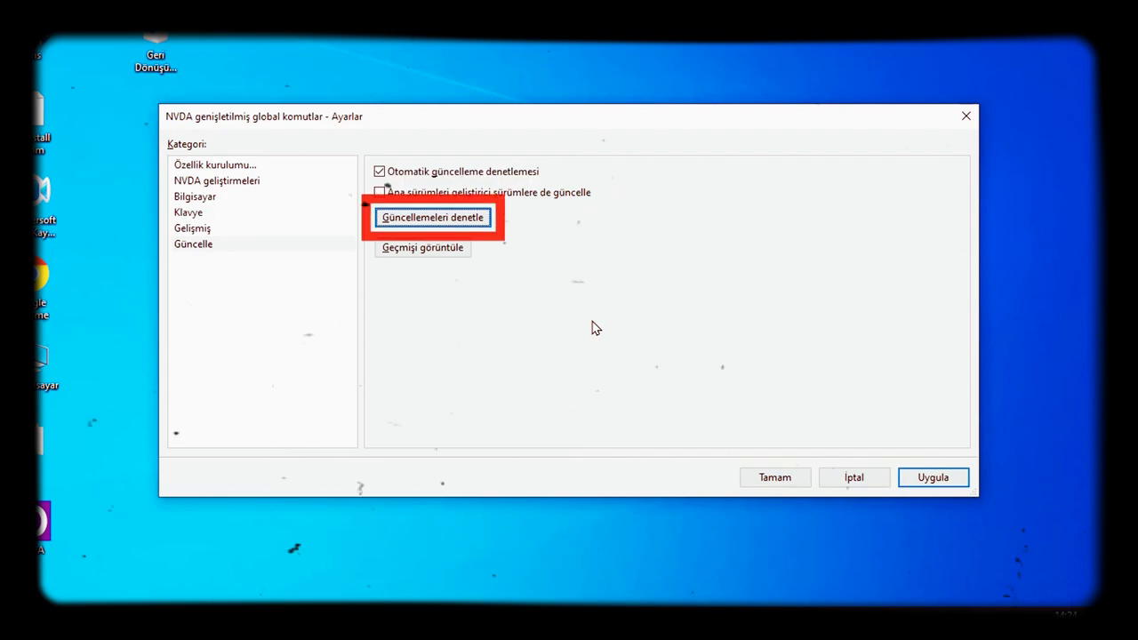
pyautogui.press('Tab')
pyautogui.hotkey('shift', 'Tab')
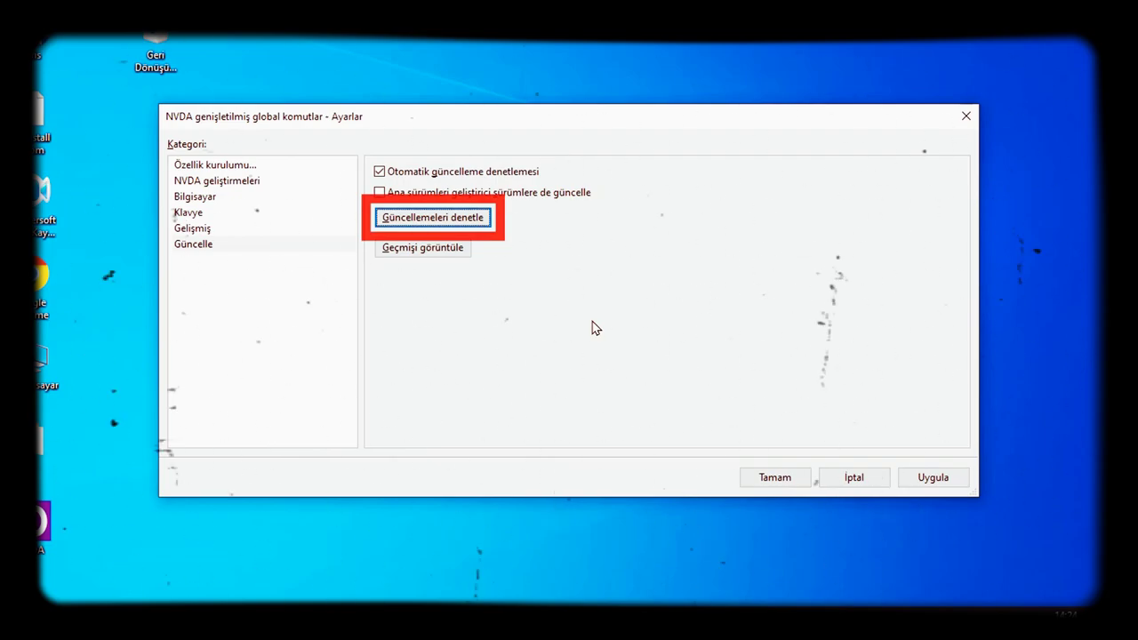
pyautogui.press('Return')
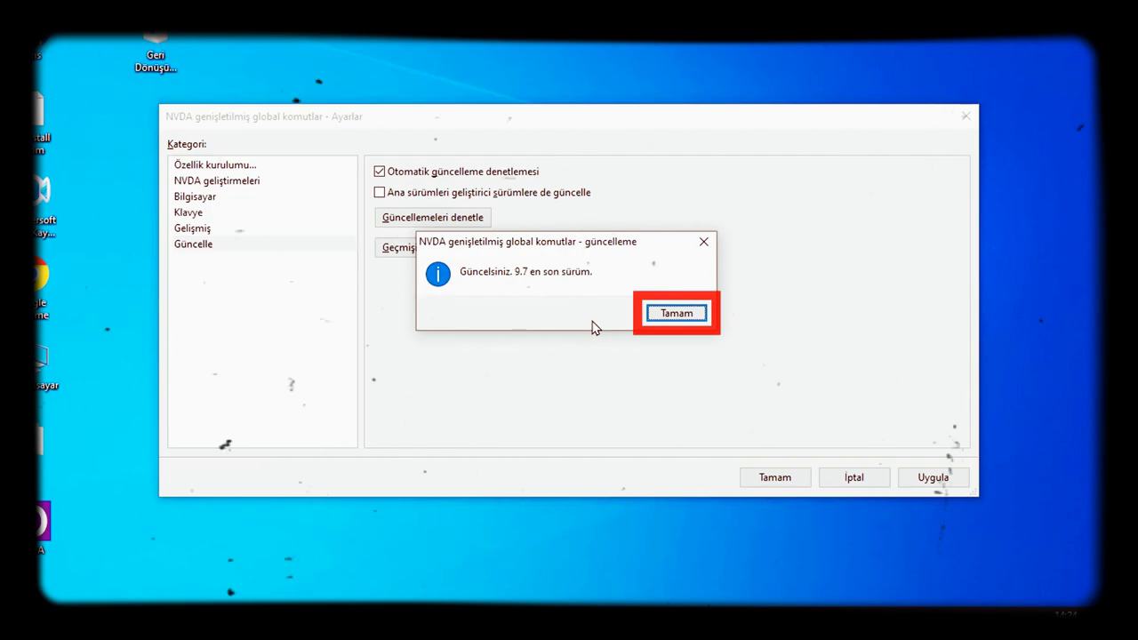
pyautogui.press('Return')
# - Save the add-on settings, close the settings dialog and agree to restart NVDA to put the changes into effect
pyautogui.press('Tab')
pyautogui.press('Tab')
pyautogui.press('Return')
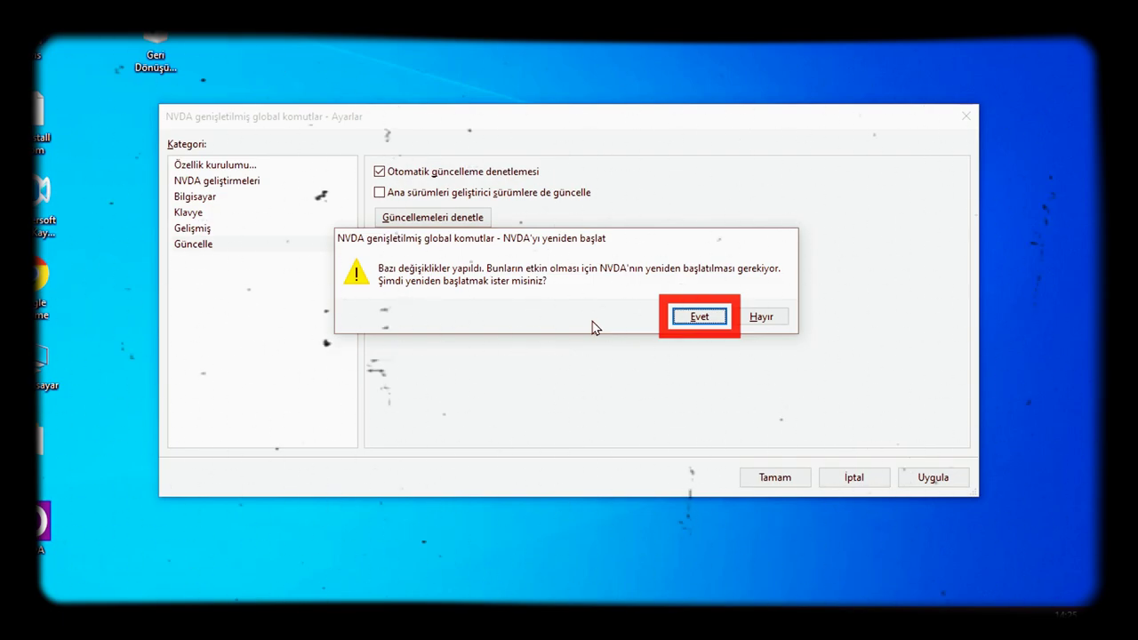
pyautogui.press('Tab')
pyautogui.press('Tab')
pyautogui.press('Return')
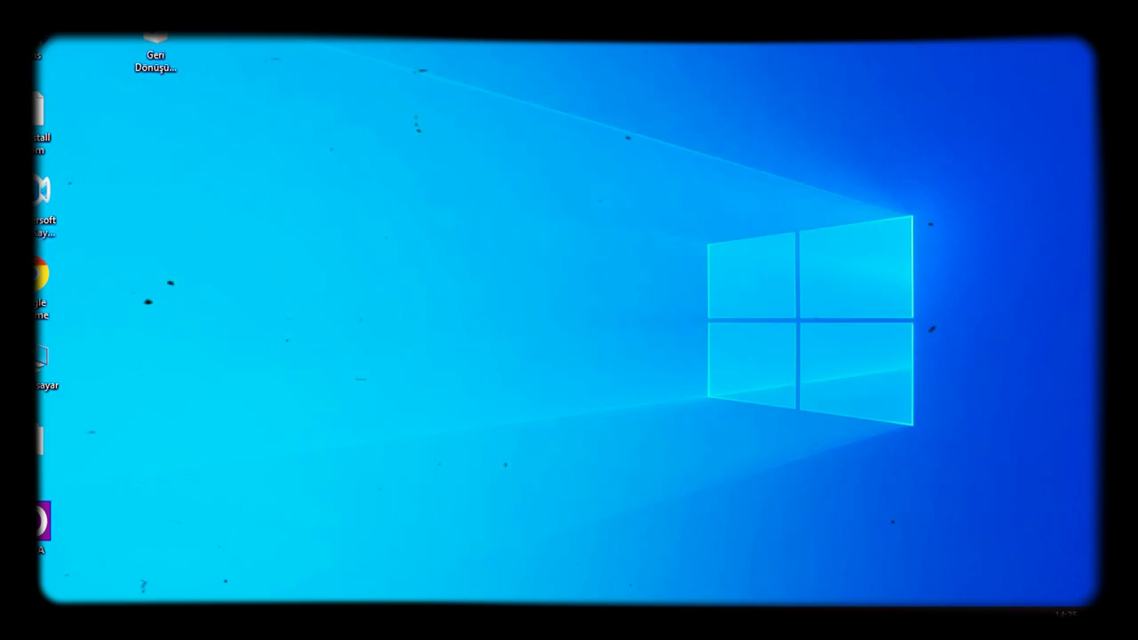
pyautogui.press('super+c')
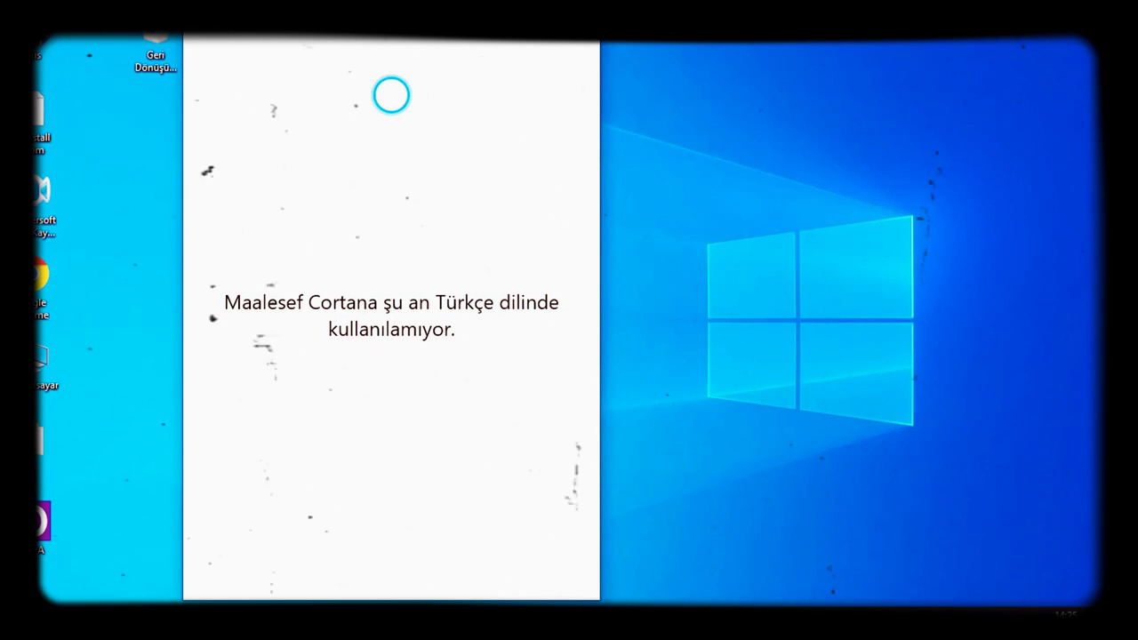
pyautogui.press('Escape')
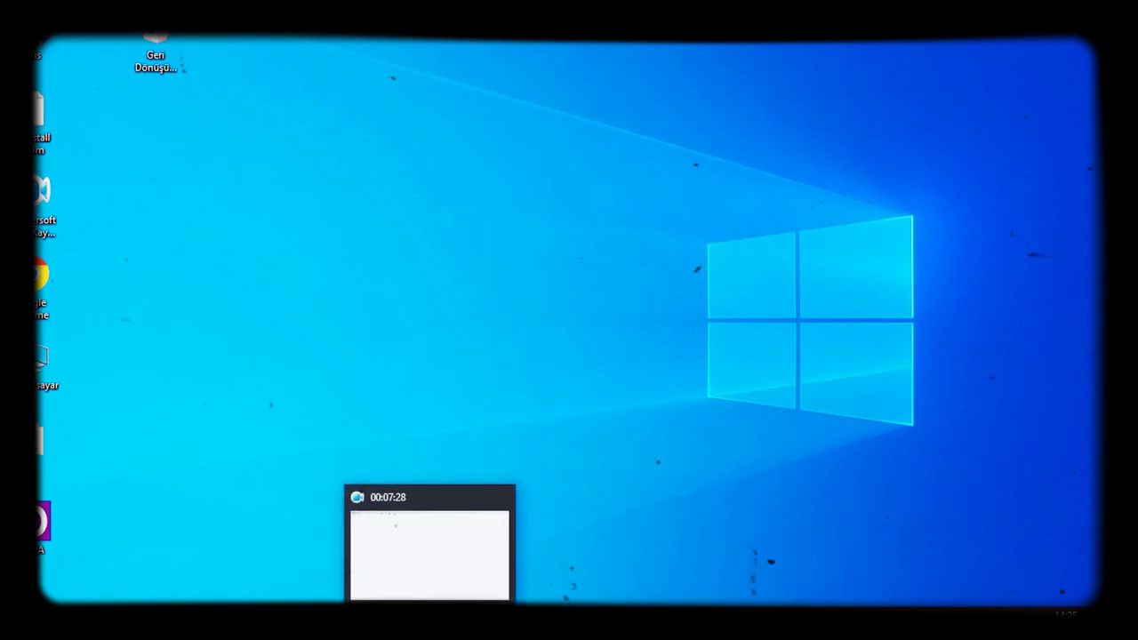
pyautogui.click(429, 622)
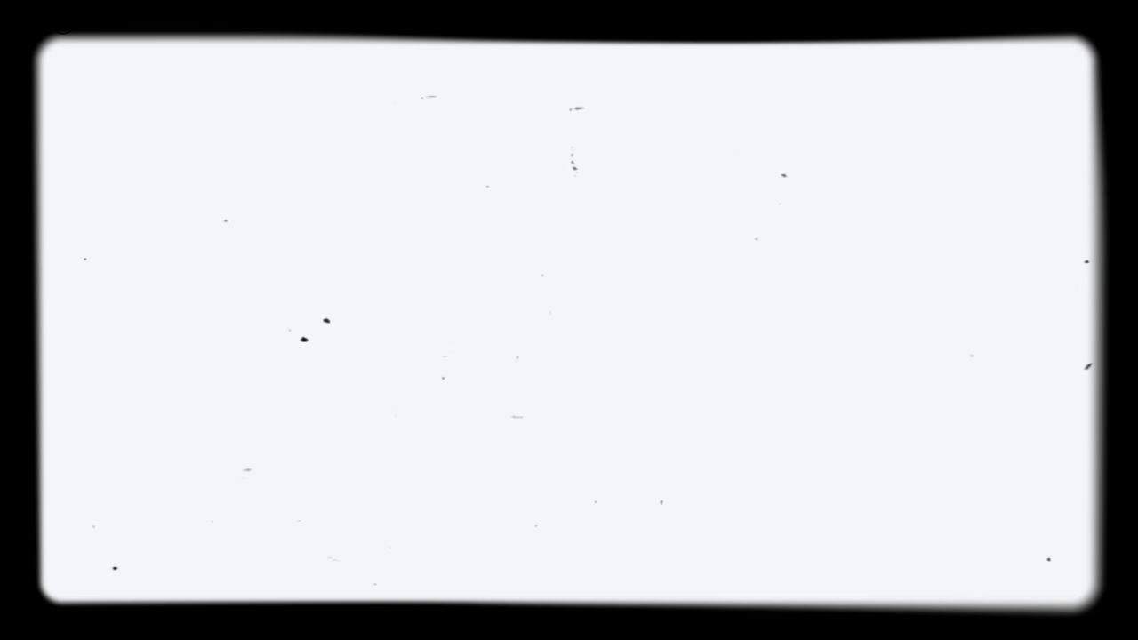